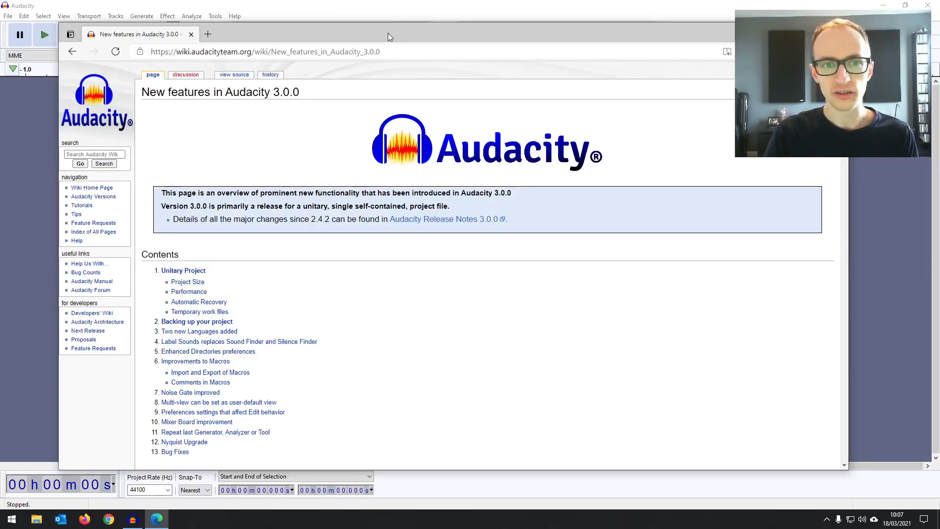
Skim the Audacity 3.0.0 new-features wiki page in Edge, then return to the empty Audacity project
left_click_drag(387, 33, 387, 25)
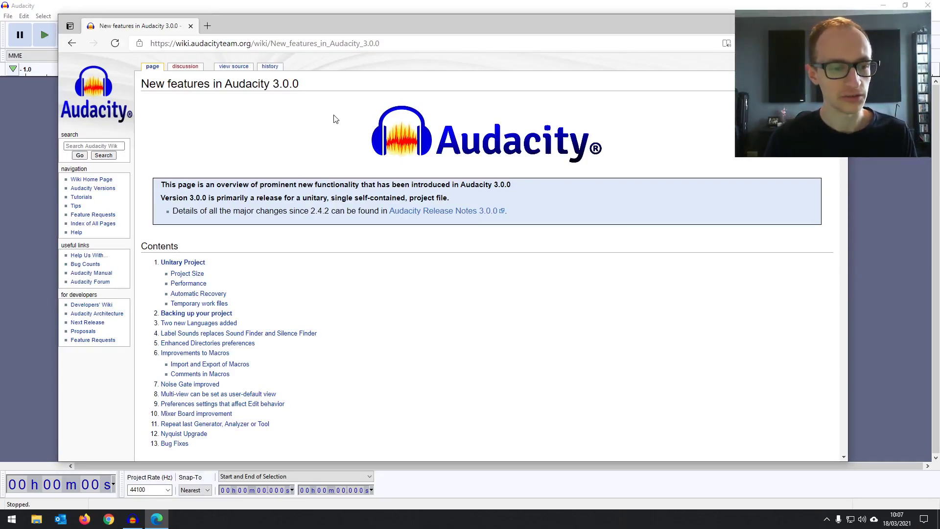
scroll(329, 156, "down", 6)
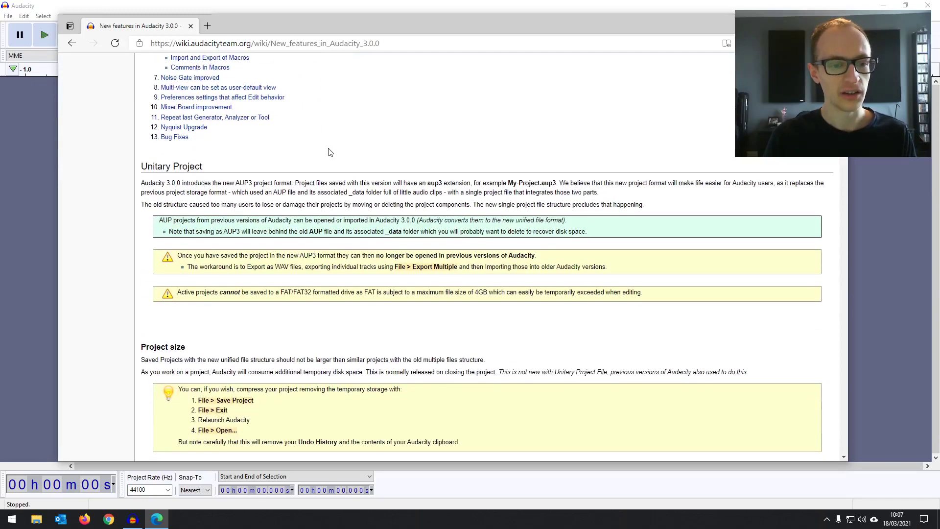
scroll(329, 147, "up", 7)
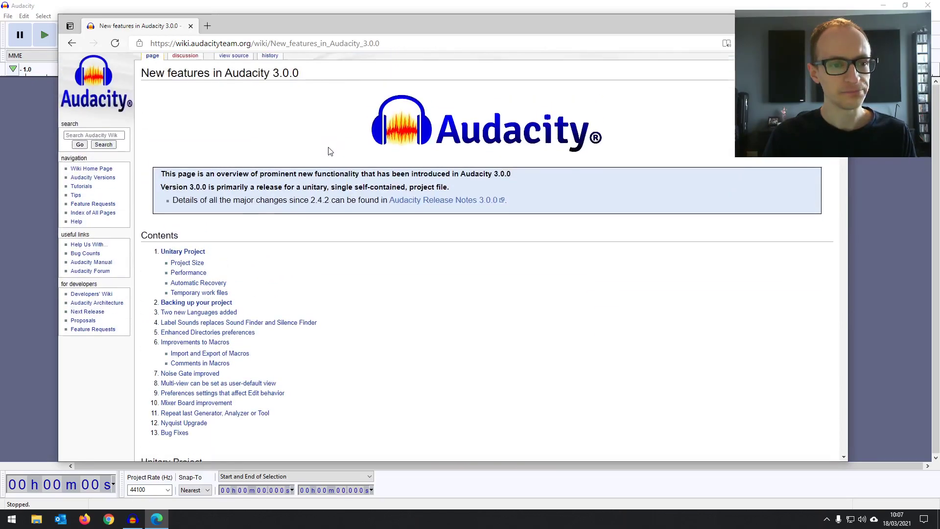
left_click(355, 4)
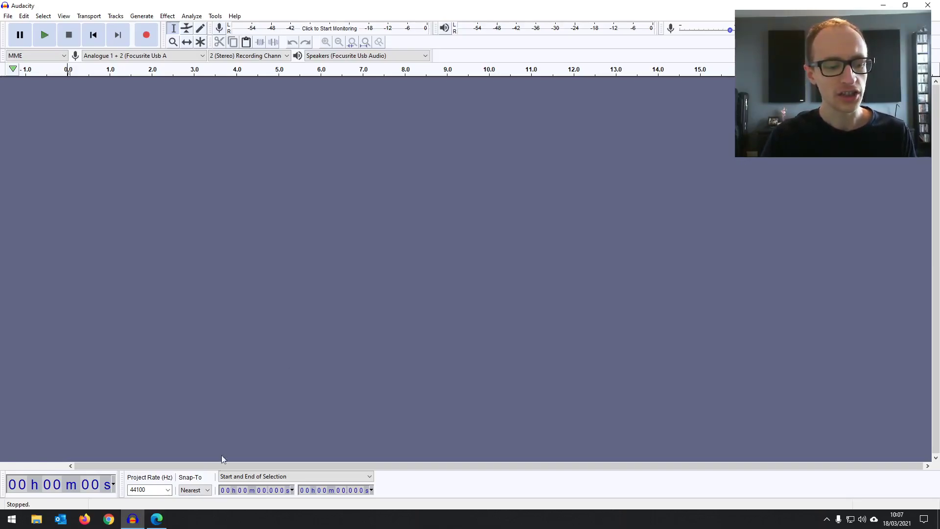
Bring the Edge wiki page forward from the taskbar
left_click(157, 518)
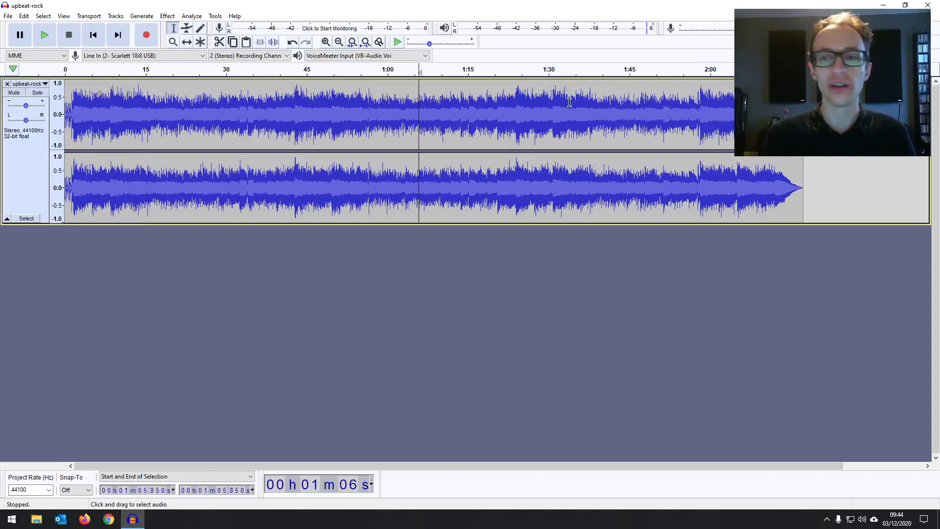
Place the playback position near 2:04 in the upbeat-rock waveform
left_click(731, 98)
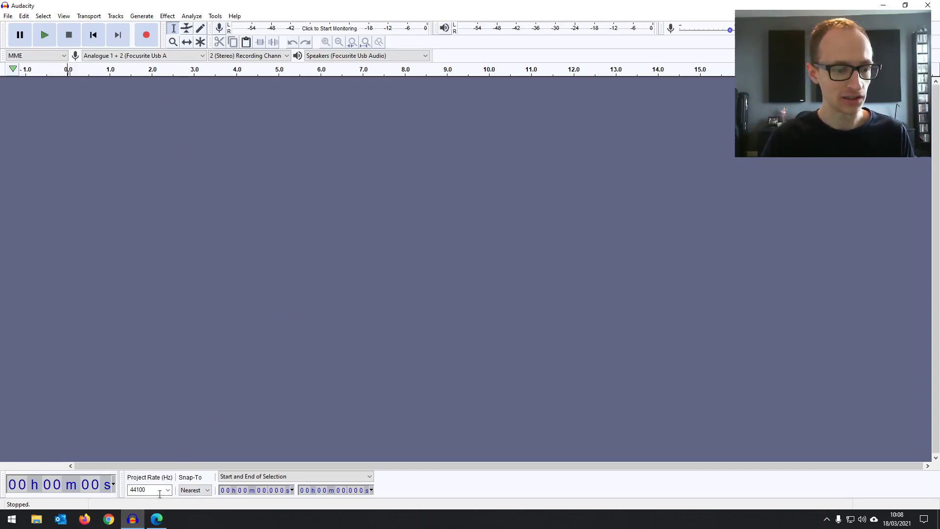
Bring Edge back and scroll the wiki to the Unitary Project section on AUP3 files
left_click(157, 519)
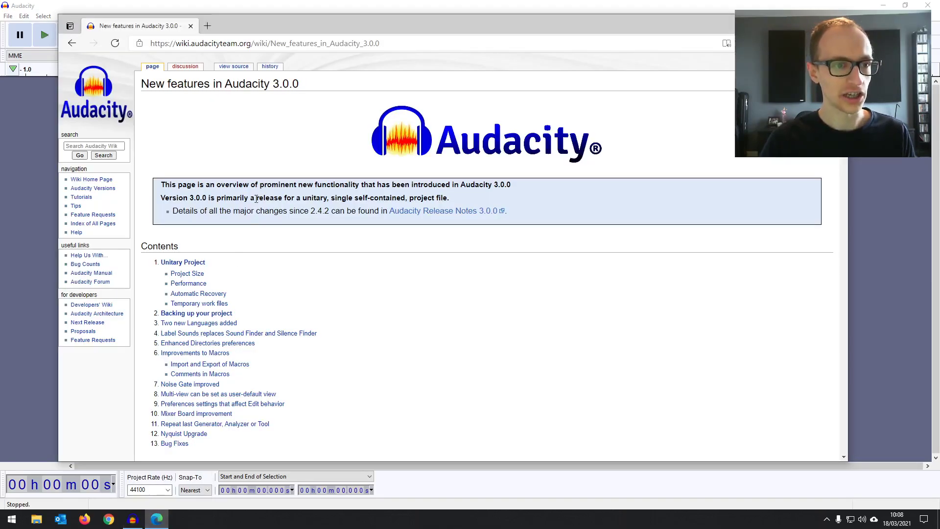
left_click_drag(297, 26, 299, 17)
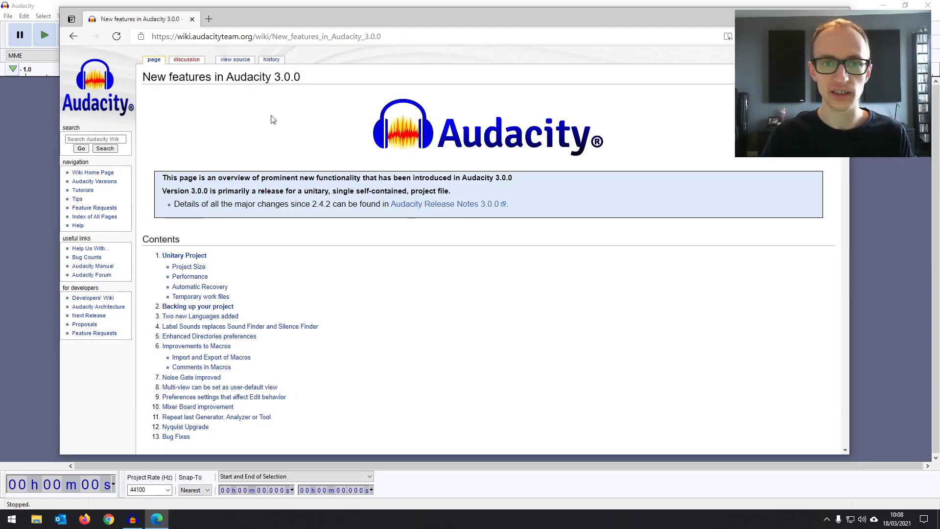
scroll(249, 166, "down", 6)
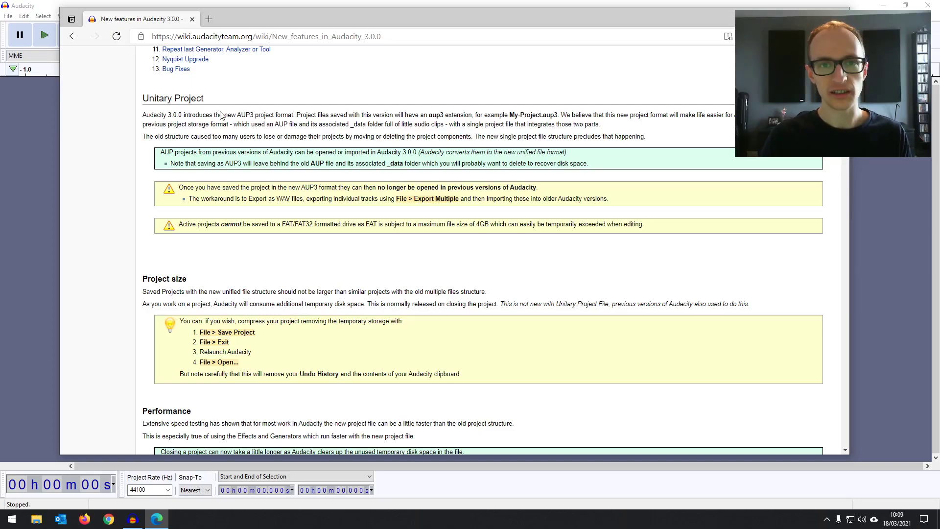
Record a short test clip of about 4.5 seconds in Audacity
left_click(7, 16)
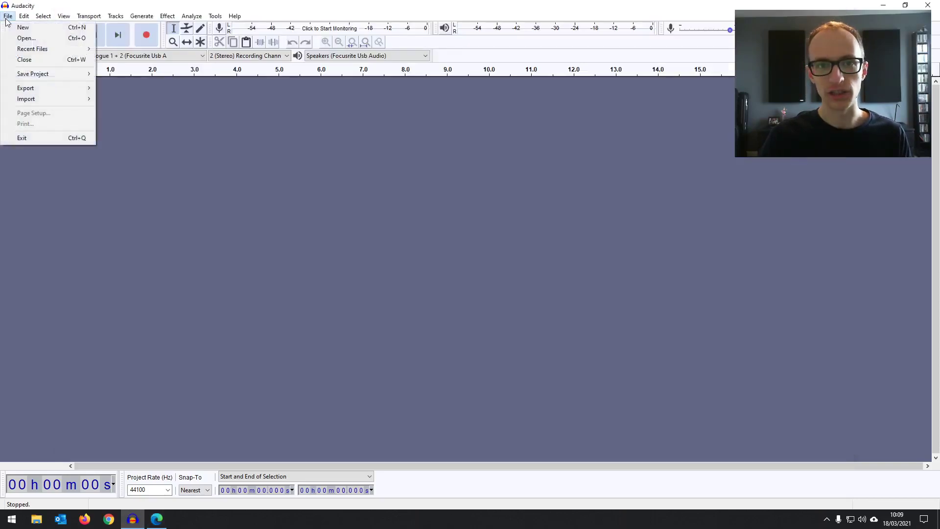
left_click(66, 4)
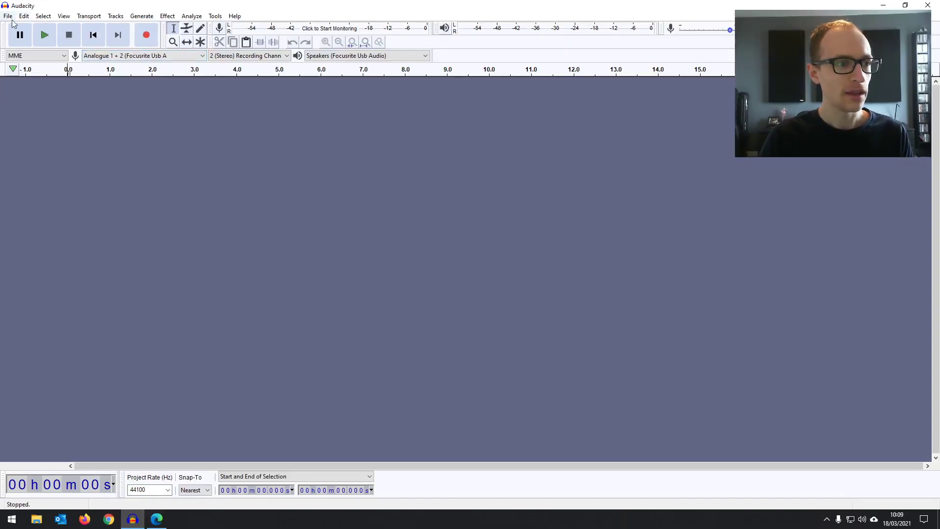
left_click(146, 35)
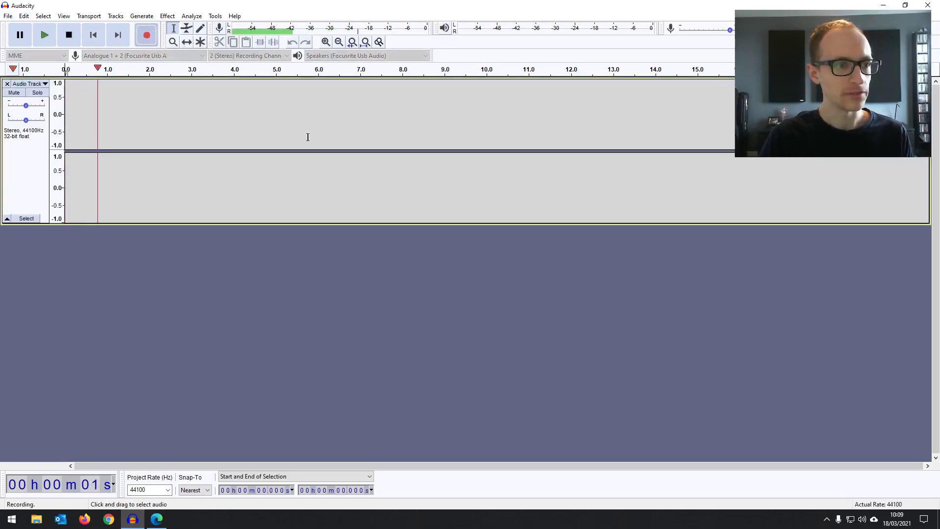
left_click(71, 39)
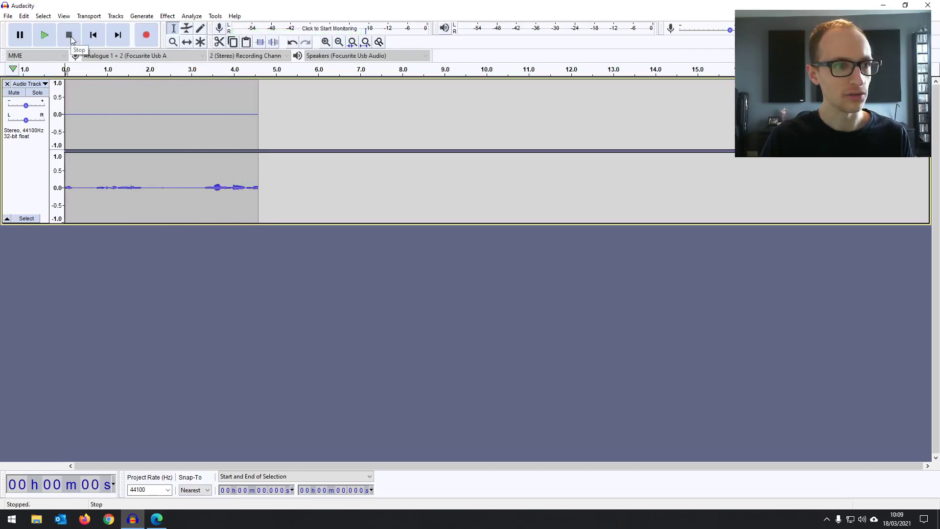
Save the project as the AUP3 project 'project test'
left_click(8, 16)
mouse_move(42, 77)
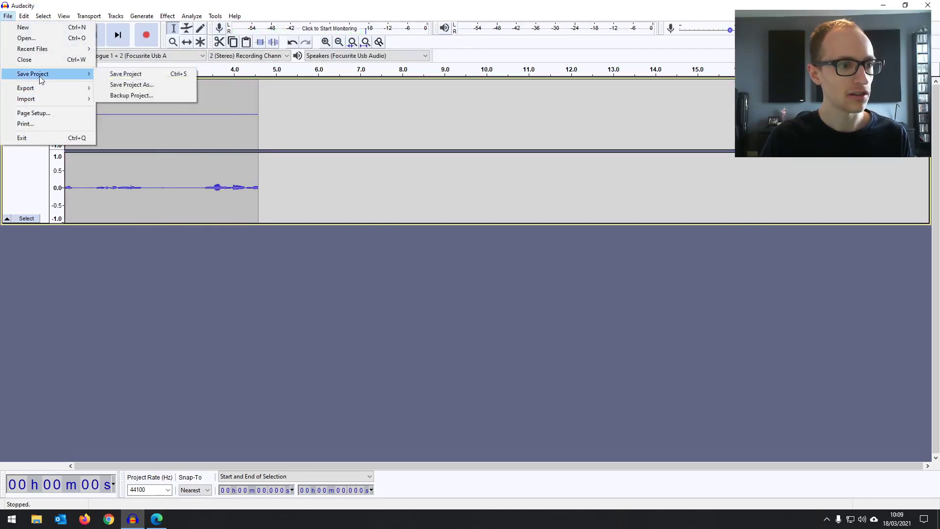
left_click(111, 75)
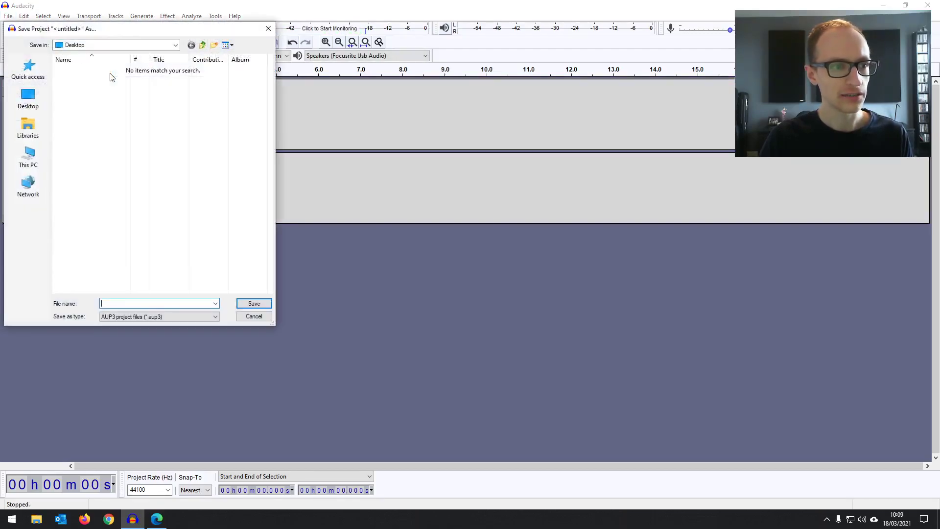
type("p")
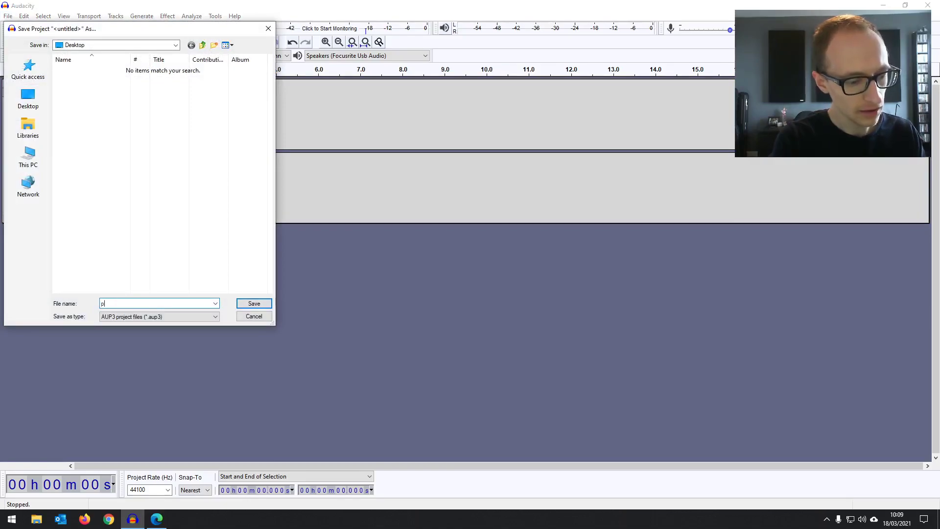
type("roject test")
key("Return")
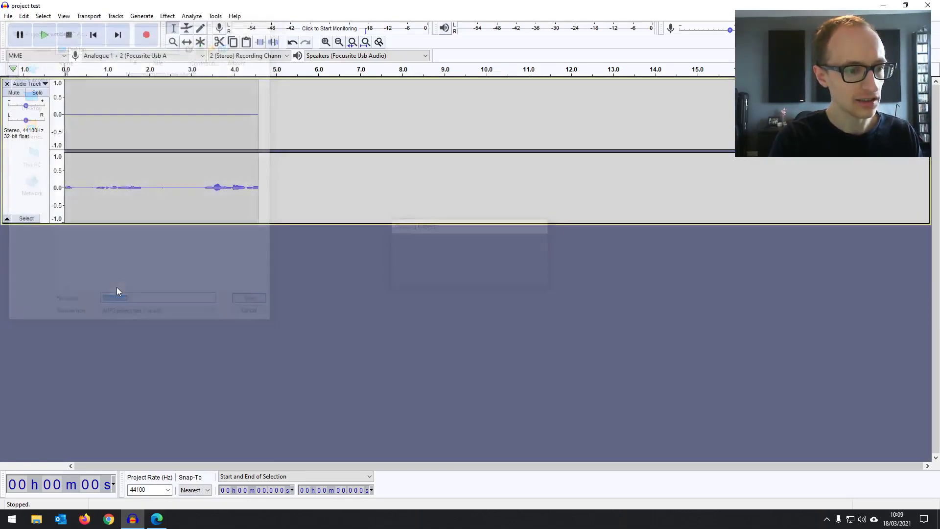
Show the desktop with the project's temporary wal file, then close the project test window
left_click(882, 5)
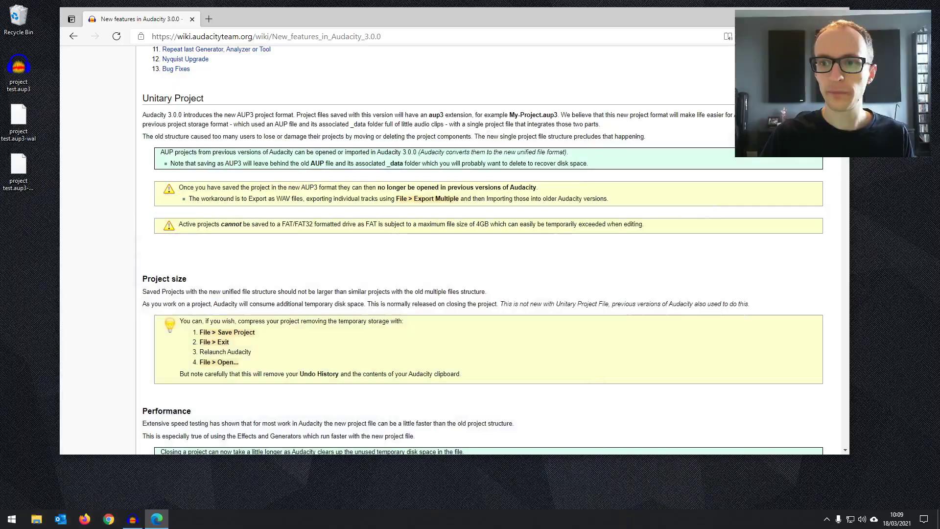
key("super+d")
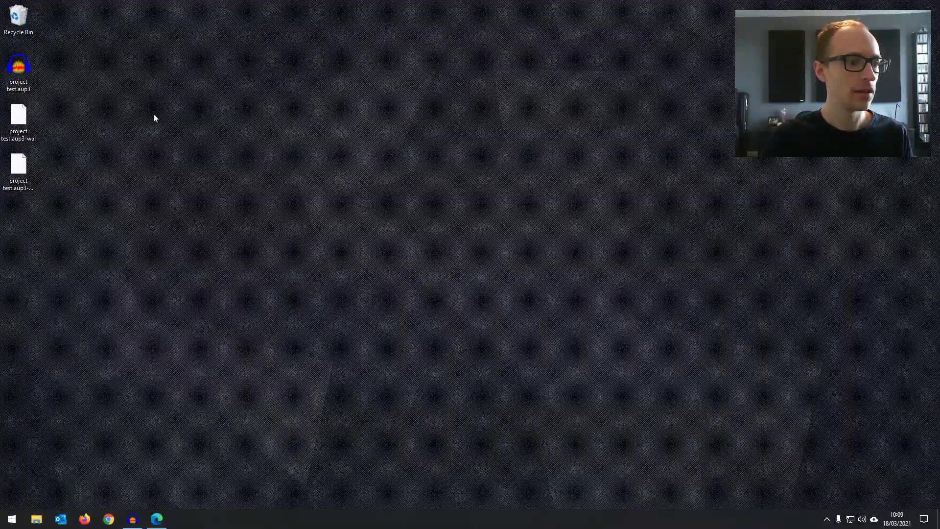
left_click(19, 120)
left_click(132, 519)
key("alt+F4")
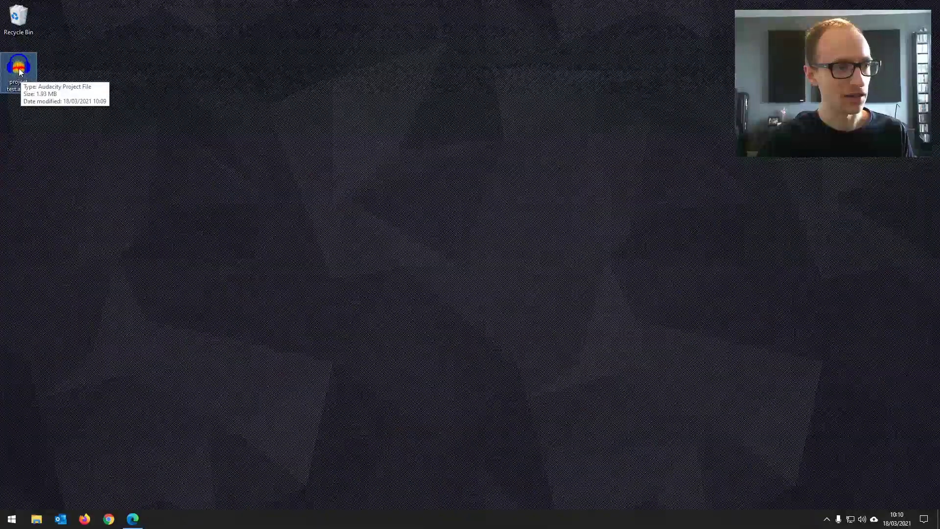
Reopen project test.aup3 from the desktop, set the position to 2.0 seconds, then switch to Edge
double_click(20, 72)
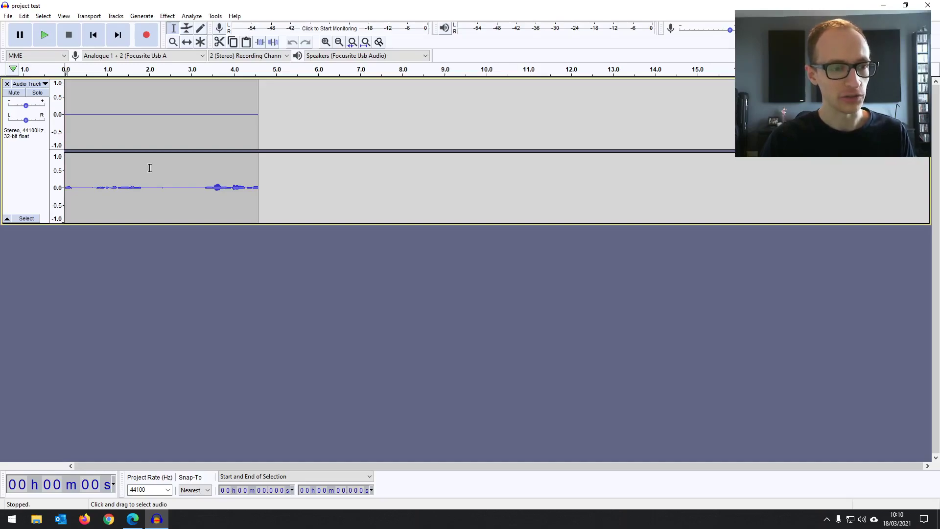
left_click(149, 168)
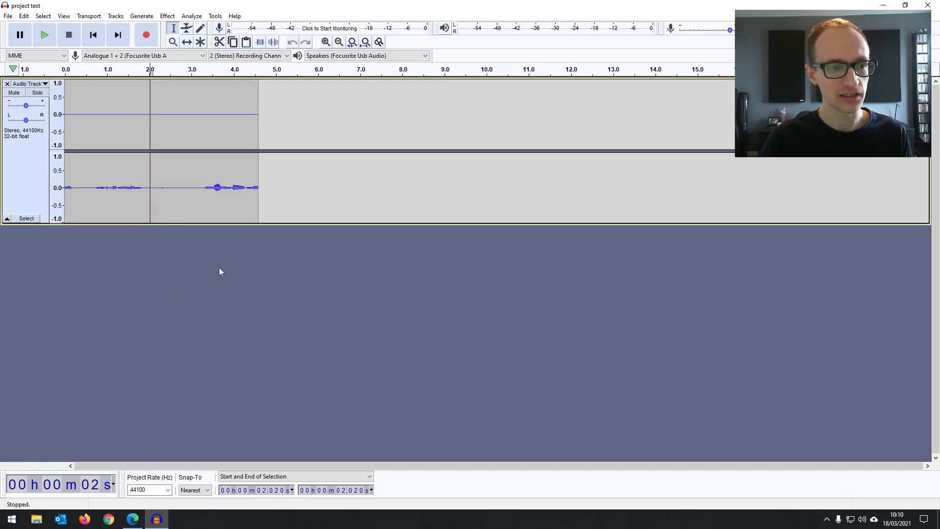
left_click(133, 519)
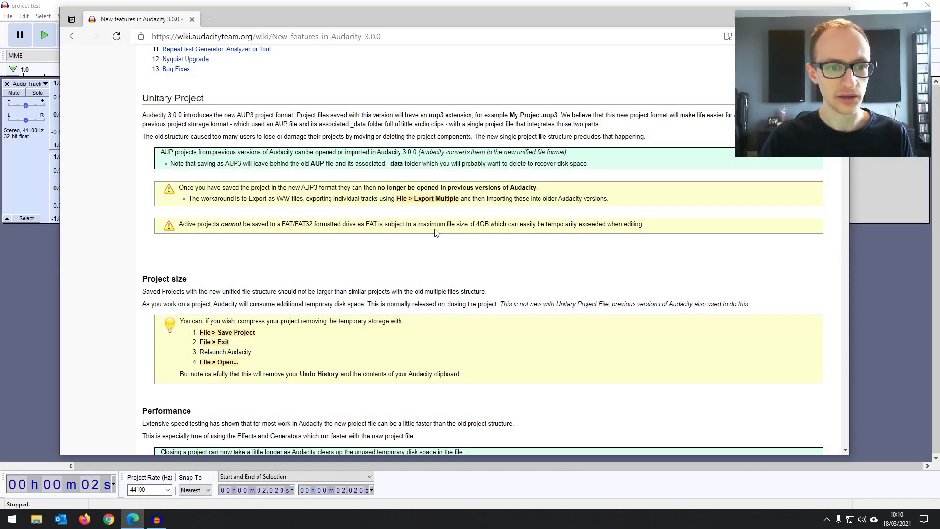
Scroll the wiki past Performance, Automatic Recovery and Temporary work files to Backing up your project
scroll(436, 233, "down", 1)
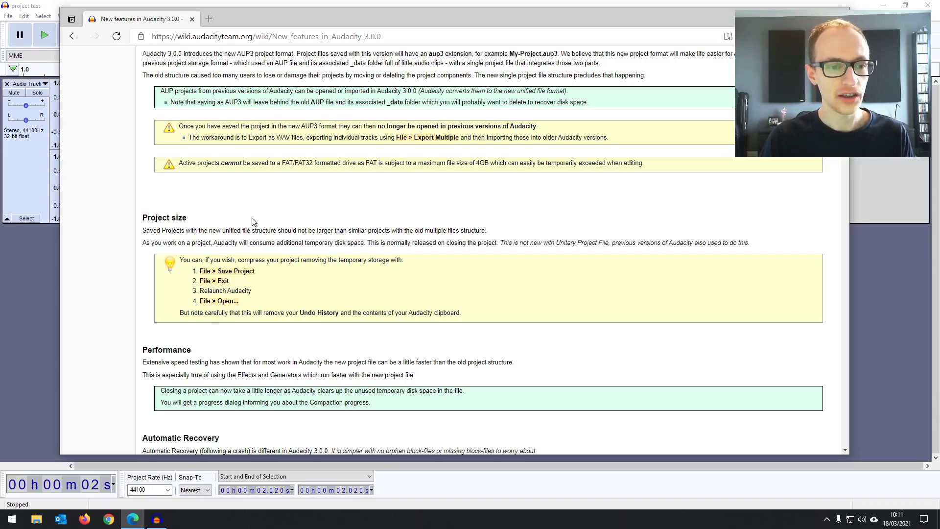
scroll(255, 216, "down", 2)
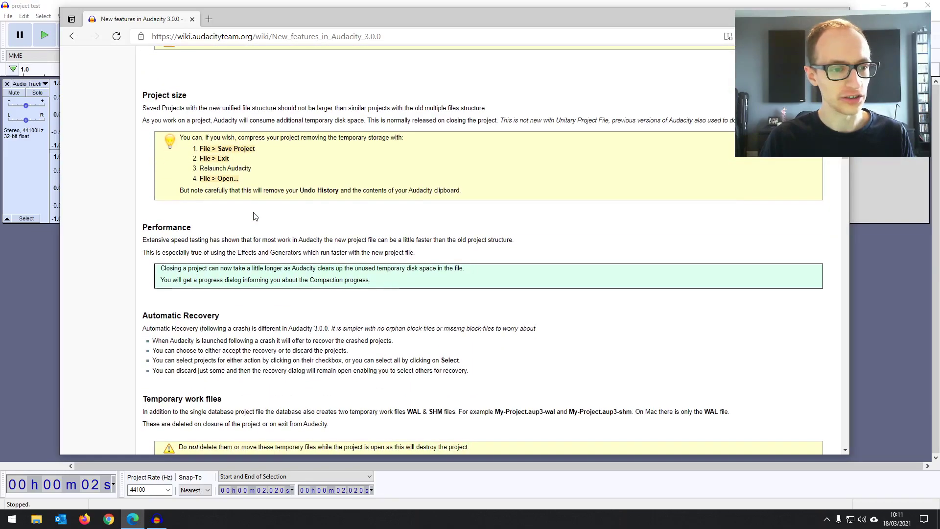
scroll(254, 216, "down", 1)
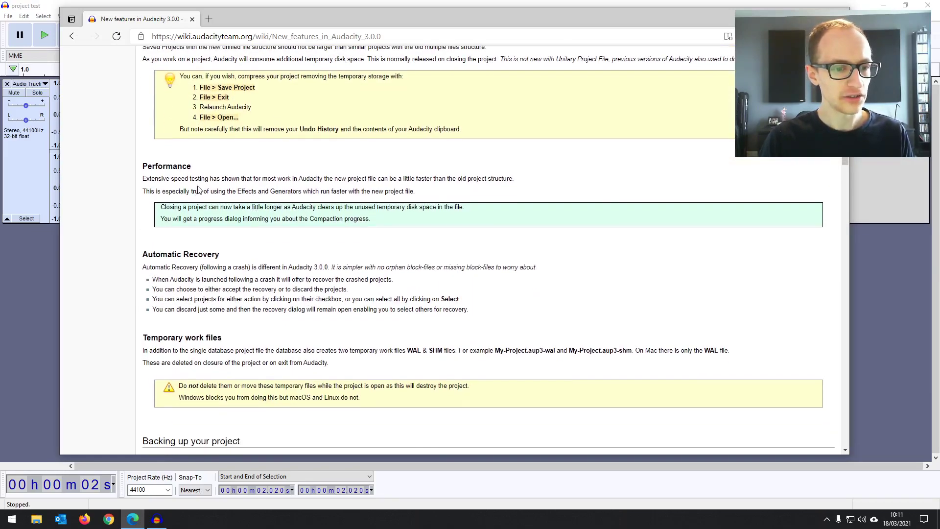
scroll(198, 189, "down", 1)
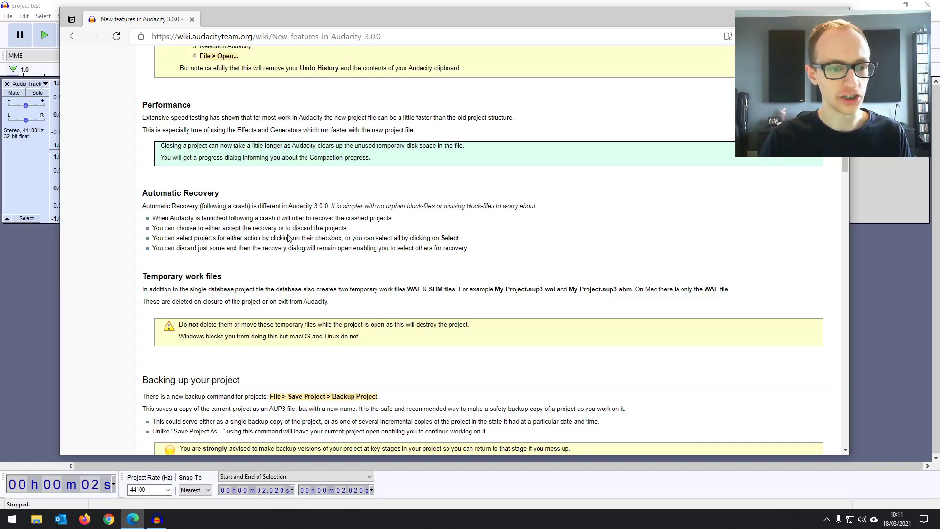
scroll(289, 239, "down", 4)
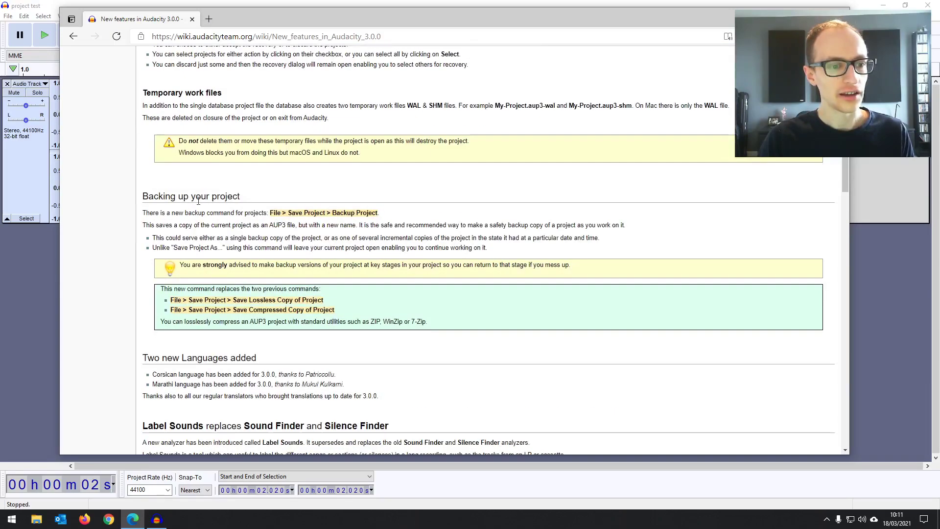
left_click(261, 3)
Move the Audacity window and maximize it
left_click(11, 16)
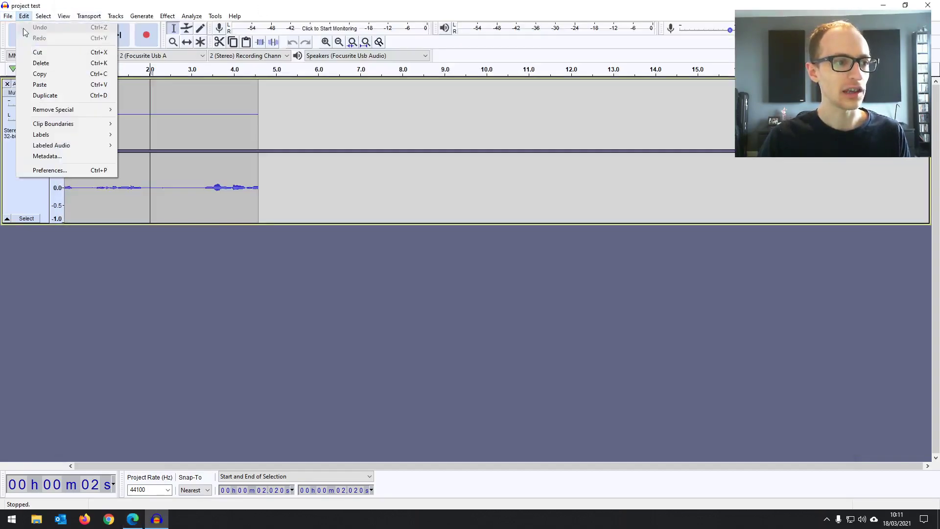
mouse_move(22, 77)
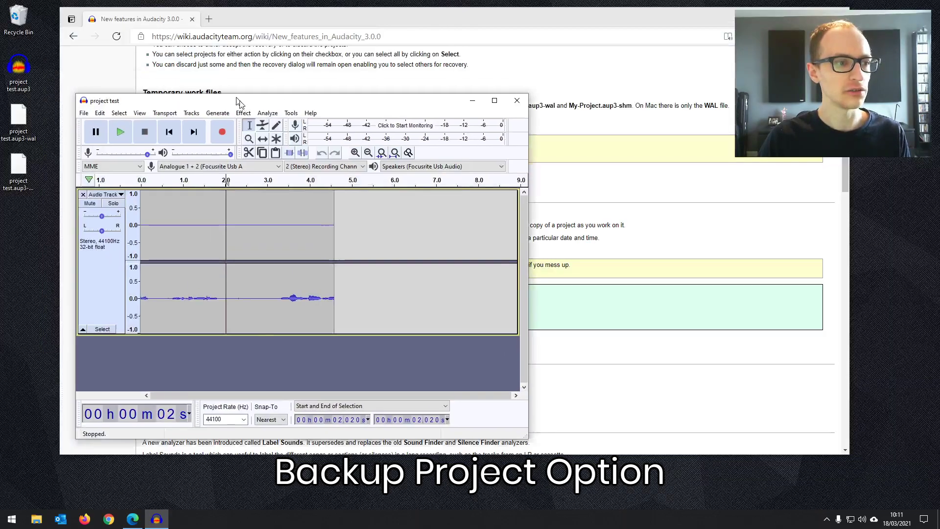
left_click_drag(198, 93, 226, 98)
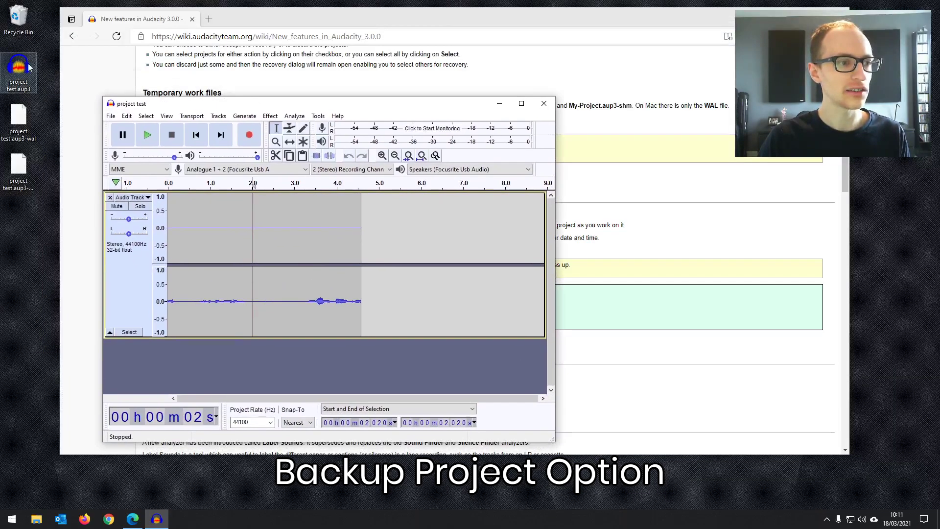
double_click(198, 109)
Back up the project as 'project test backup.aup3' with File > Save Project > Backup Project
left_click(7, 17)
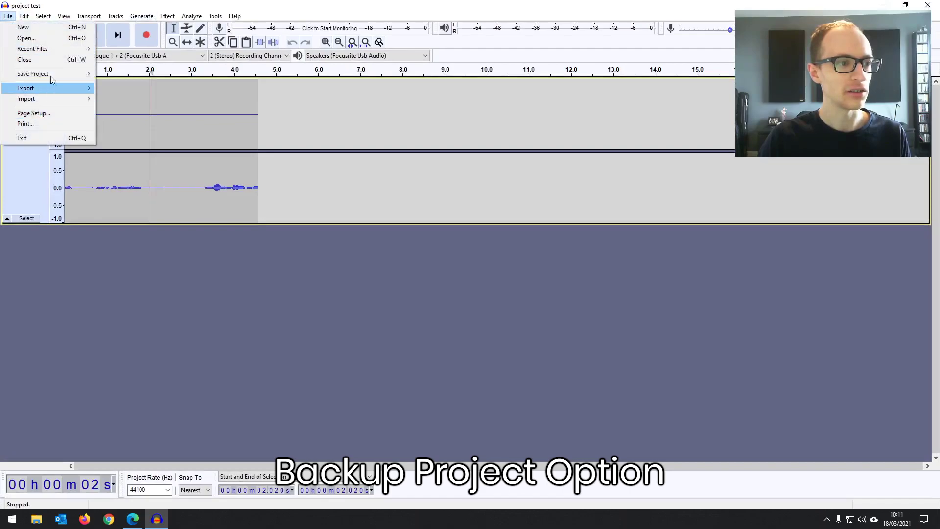
mouse_move(52, 74)
left_click(156, 95)
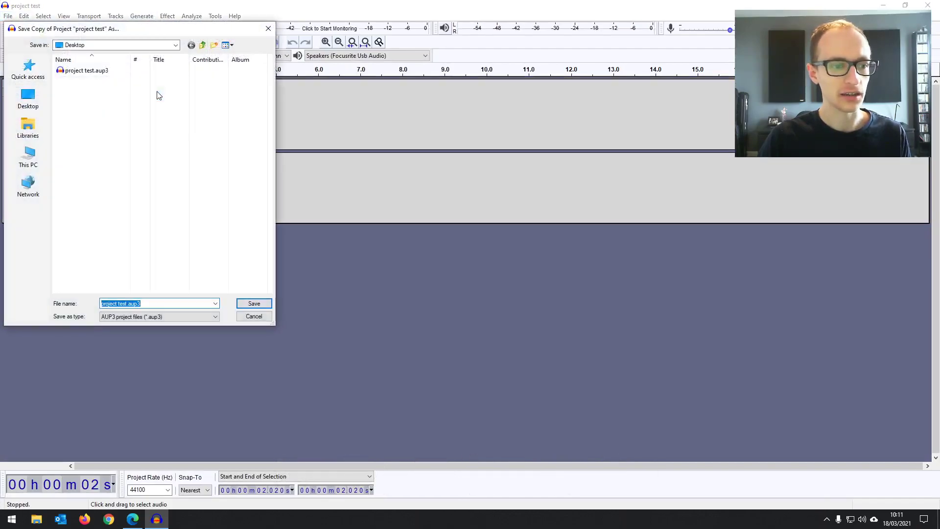
left_click(126, 304)
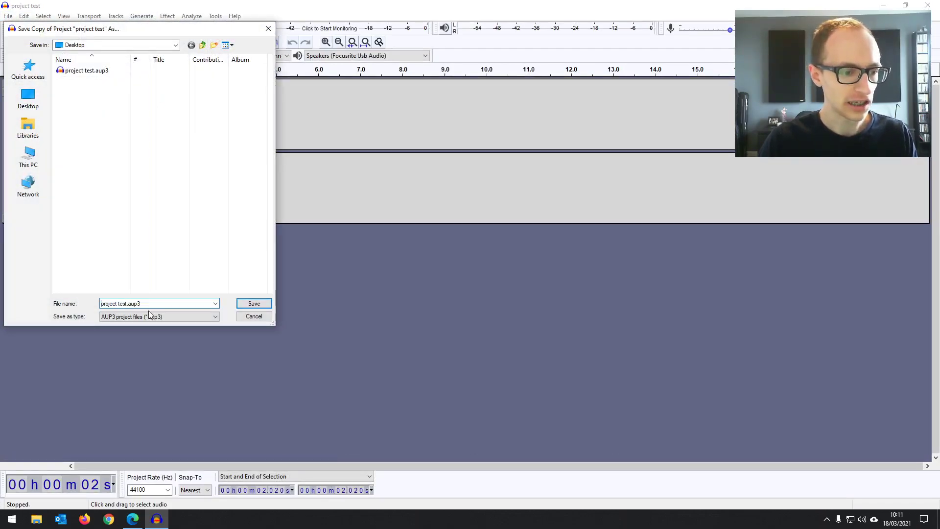
key("BackSpace")
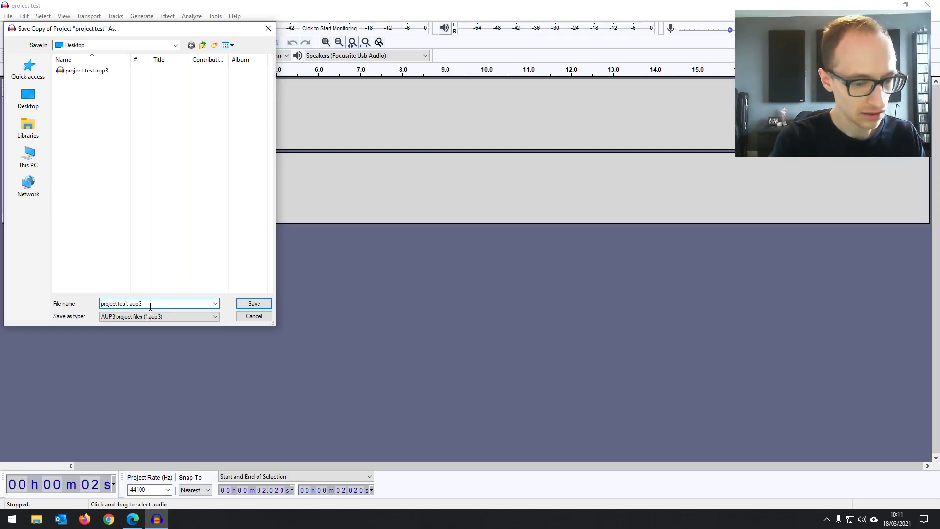
type("t backup")
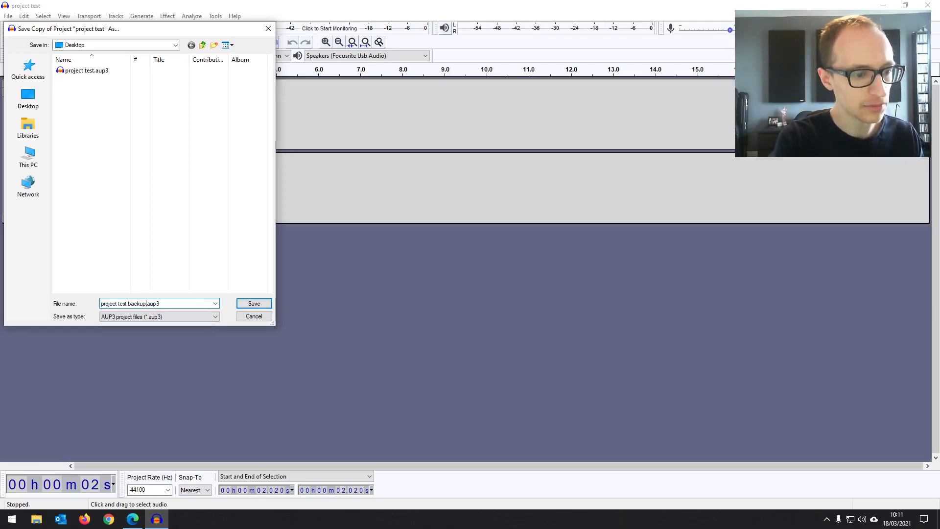
key("Return")
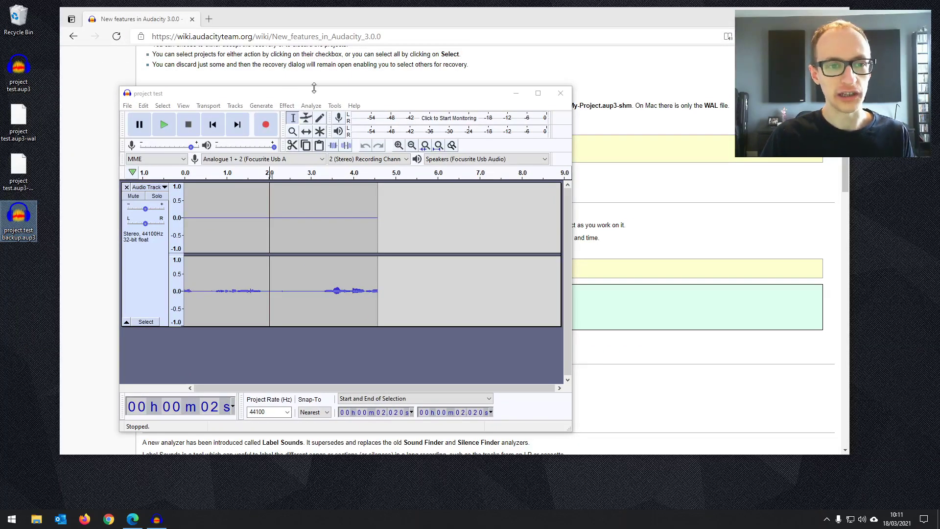
Maximize the Audacity window, leaving the File menu closed
left_click_drag(315, 96, 349, 4)
left_click(8, 15)
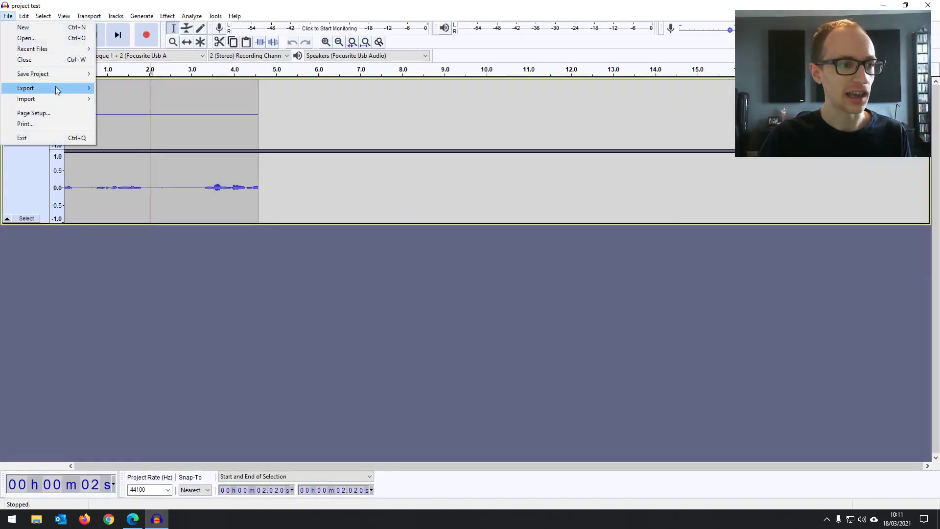
mouse_move(49, 74)
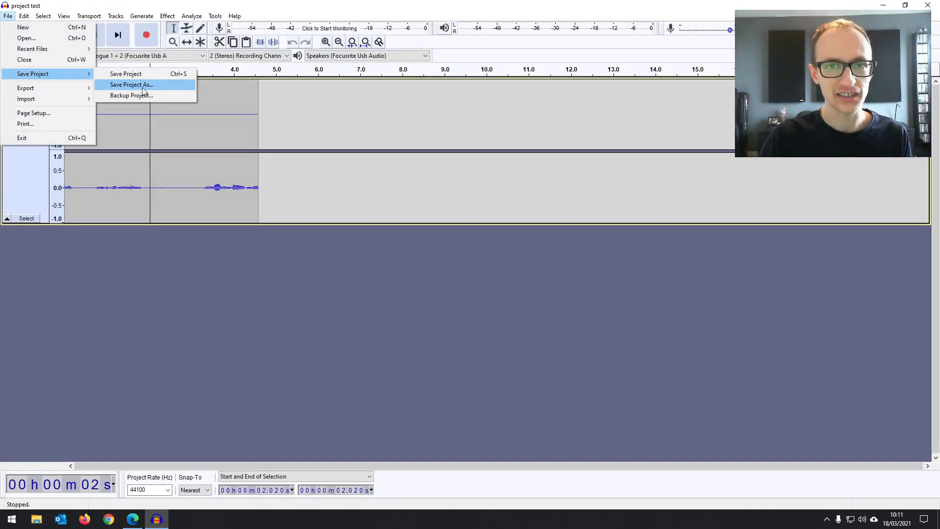
left_click(342, 110)
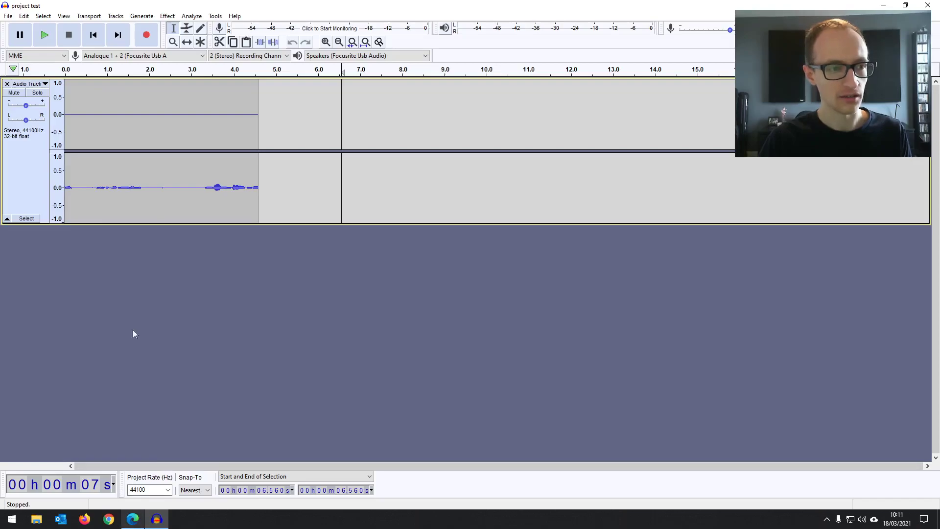
Save the project as 'project test save as', then close Audacity and reopen project test.aup3
left_click(8, 16)
mouse_move(44, 74)
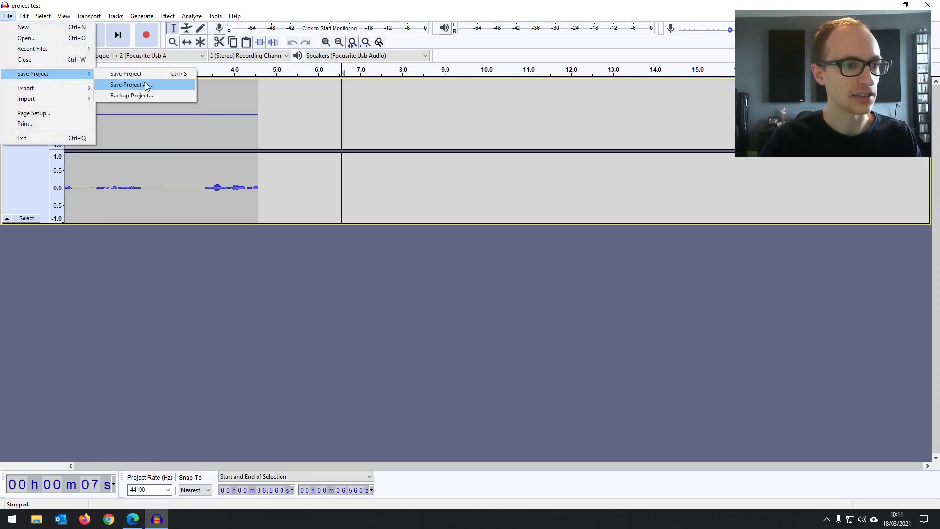
left_click(132, 84)
left_click(127, 303)
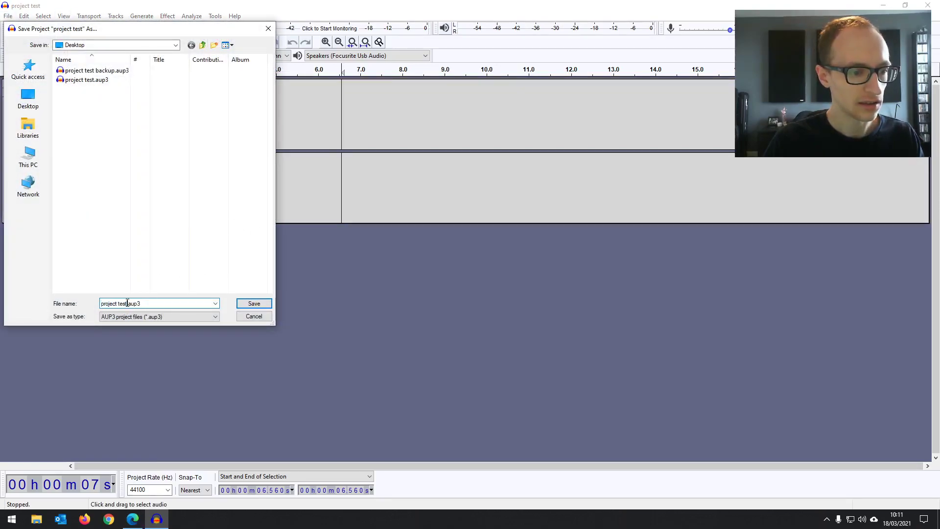
type("save as")
key("Return")
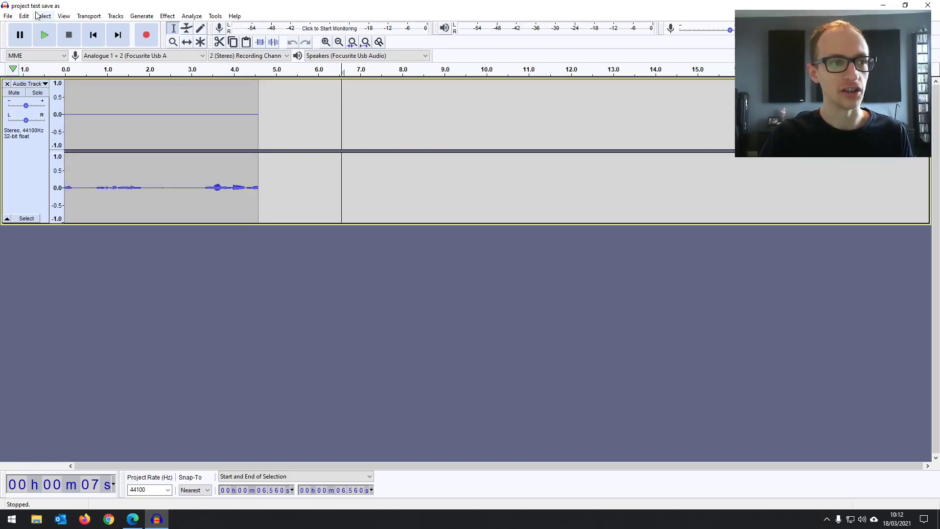
left_click(927, 5)
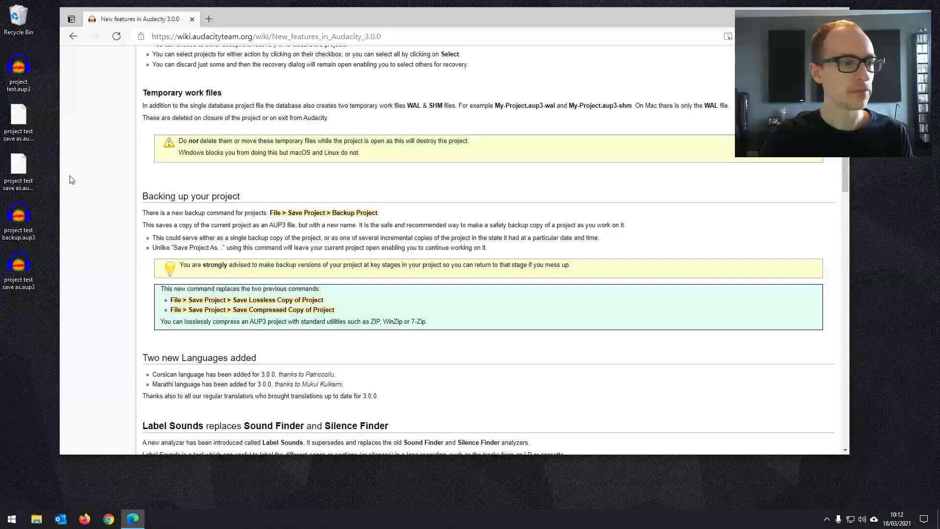
double_click(18, 74)
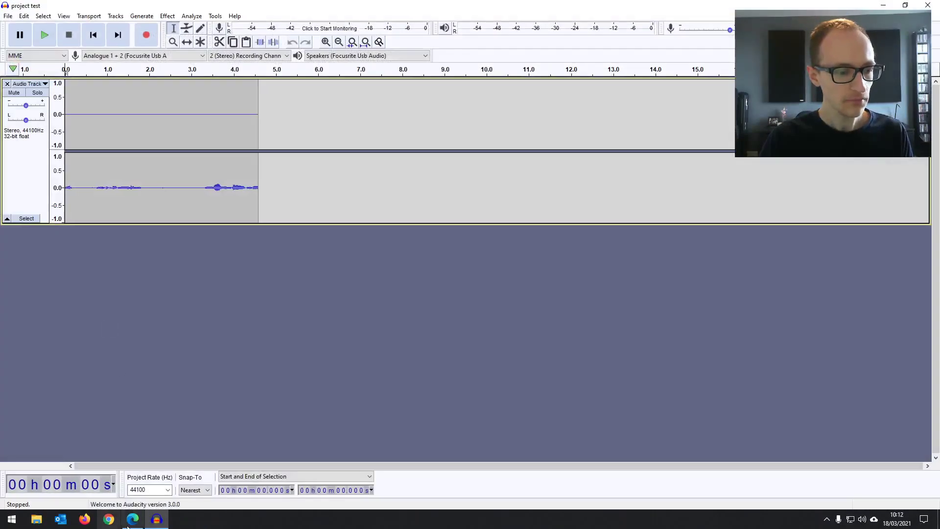
Read the Edge wiki down to its Label Sounds section
left_click(128, 524)
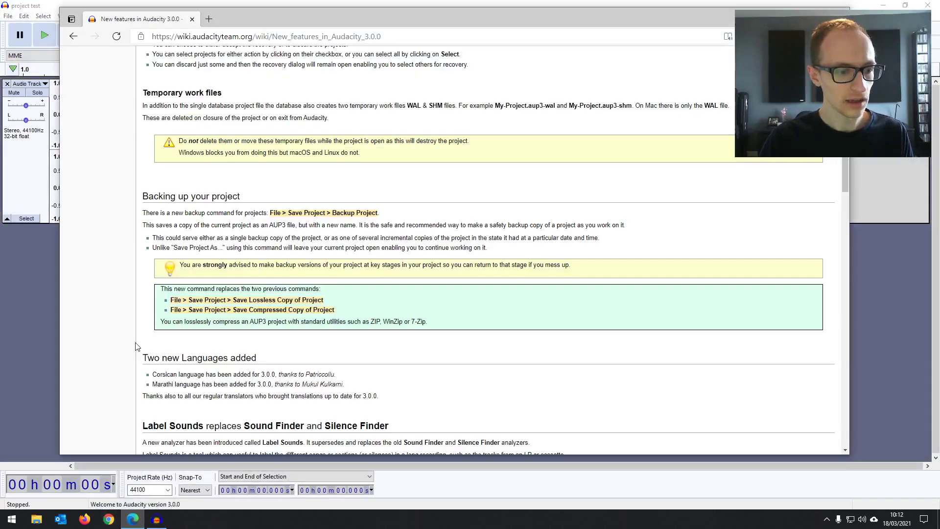
scroll(144, 313, "down", 3)
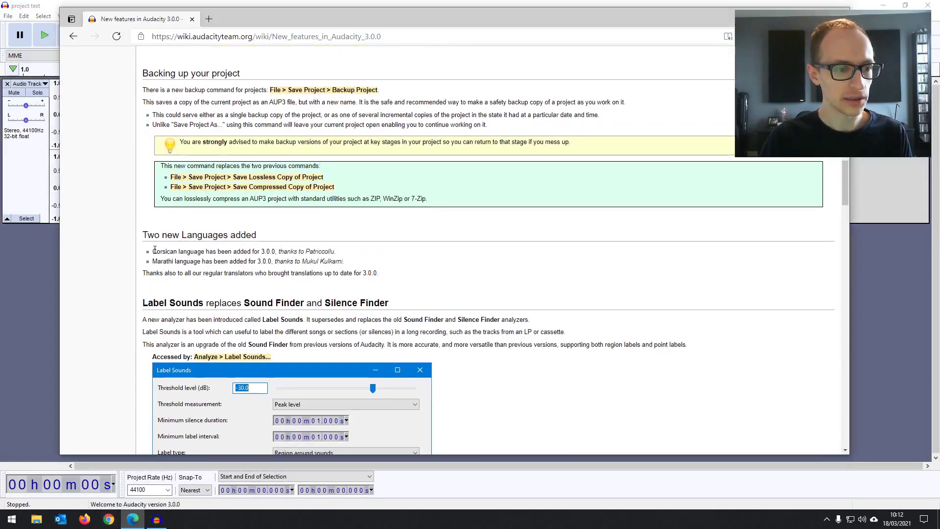
left_click_drag(154, 250, 178, 251)
left_click(298, 260)
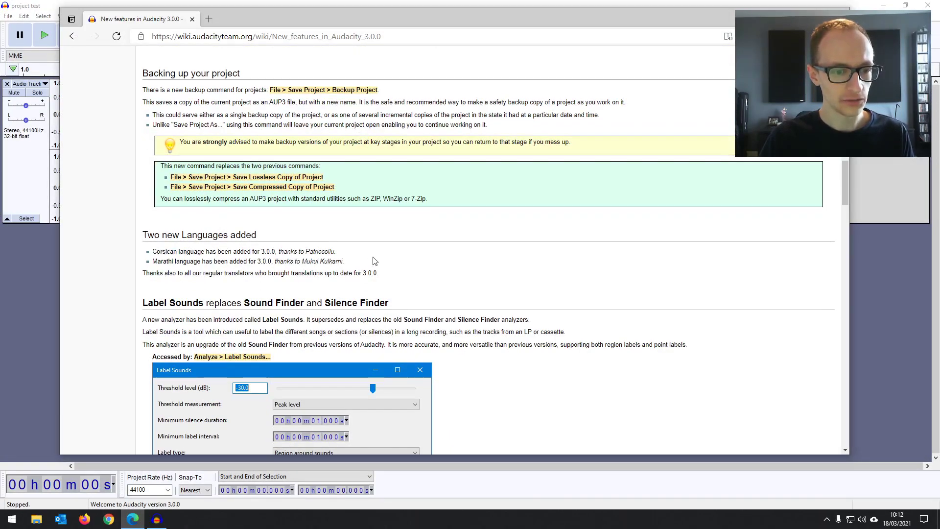
scroll(375, 258, "down", 3)
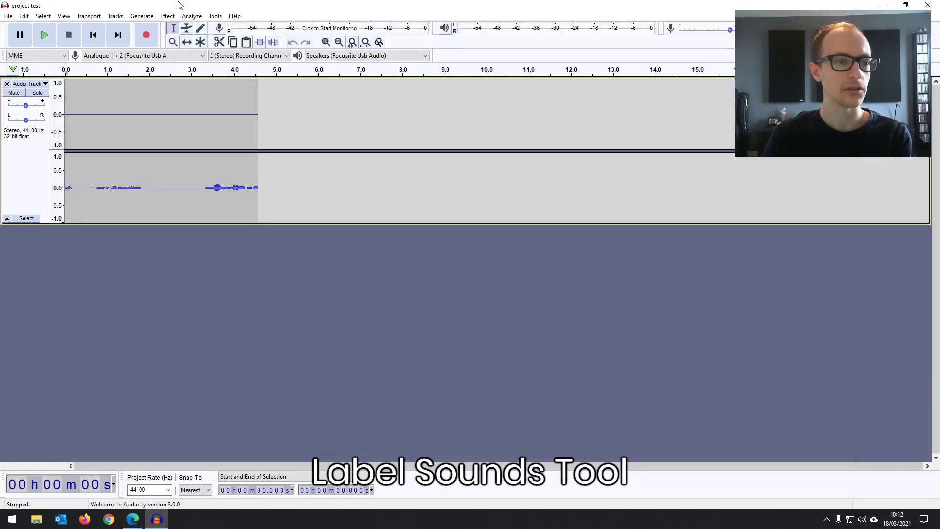
Dismiss Label Sounds' no-selection warning, then select the audio from 0 to 5.05 s
left_click(167, 16)
mouse_move(190, 19)
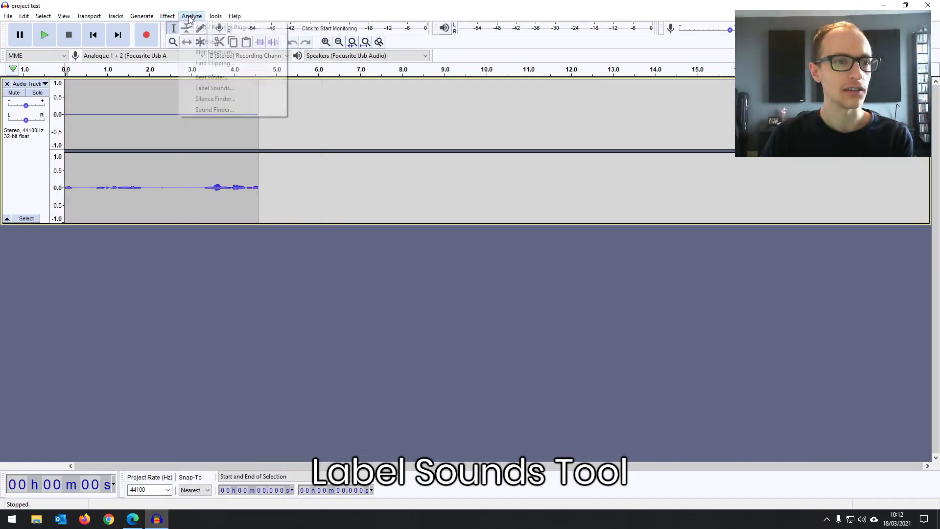
left_click(216, 88)
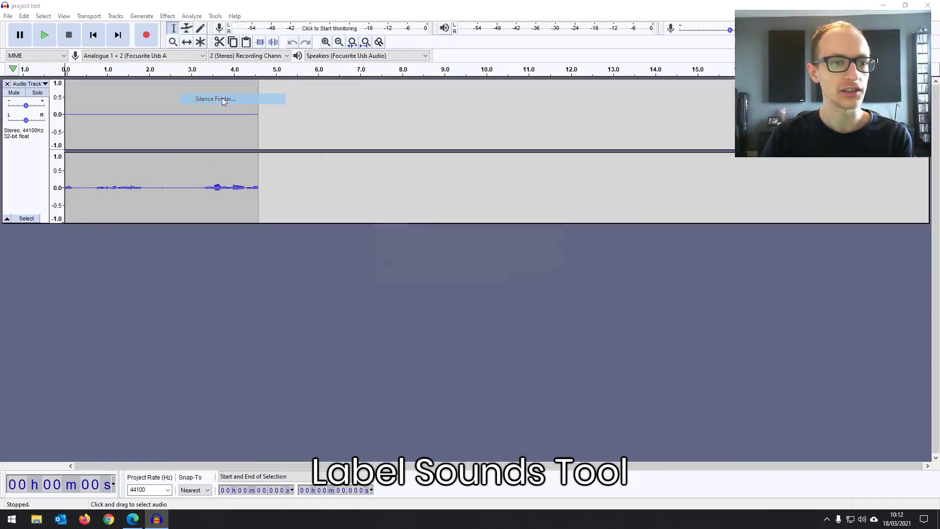
left_click(524, 276)
left_click_drag(276, 172, 61, 177)
Open Analyze > Silence Finder and cancel without running it
left_click(166, 17)
mouse_move(203, 20)
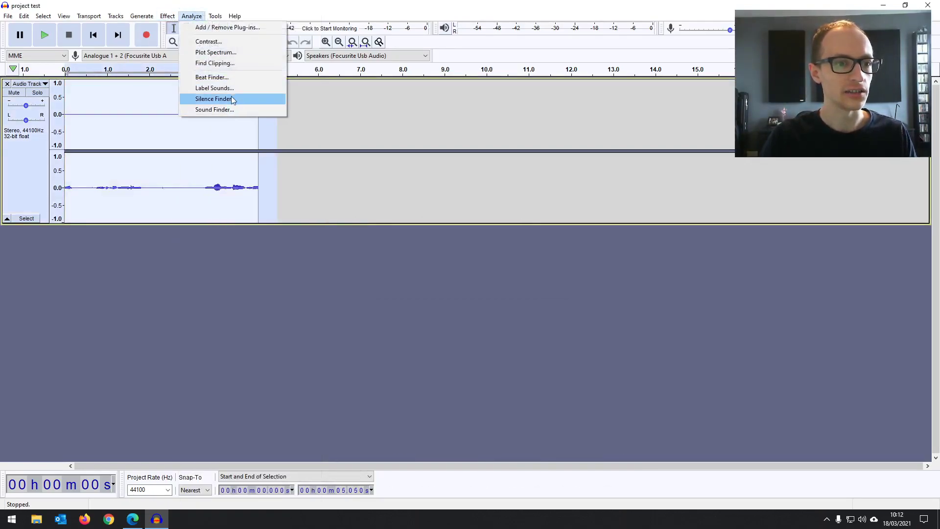
left_click(215, 99)
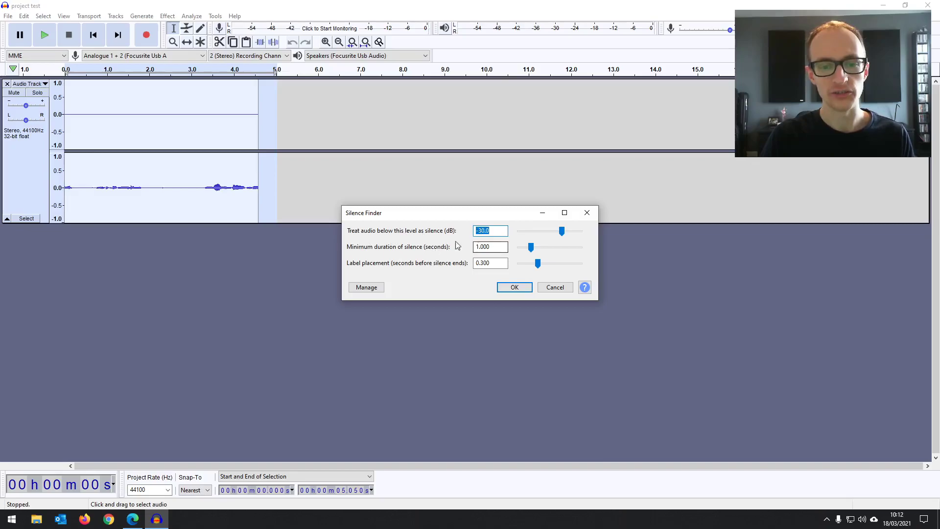
left_click(561, 290)
Open Analyze > Label Sounds and cancel without adding labels
left_click(169, 17)
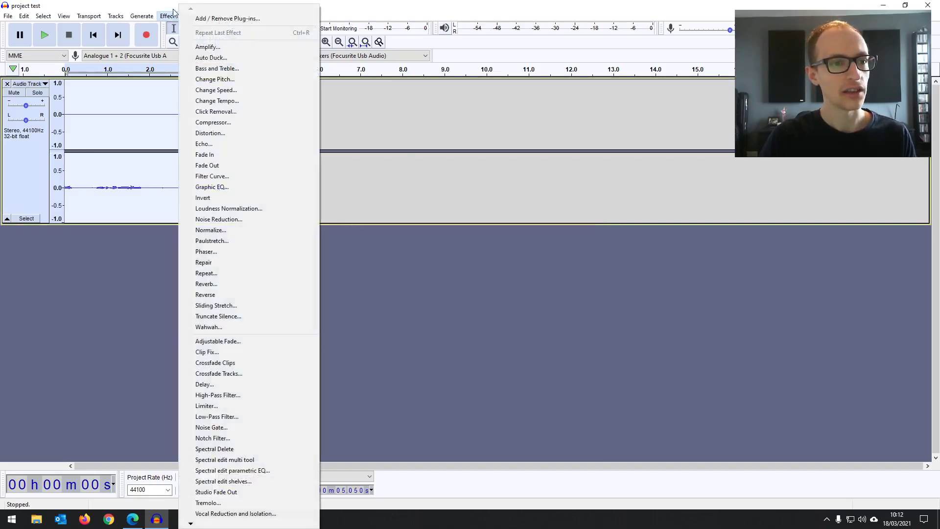
mouse_move(191, 16)
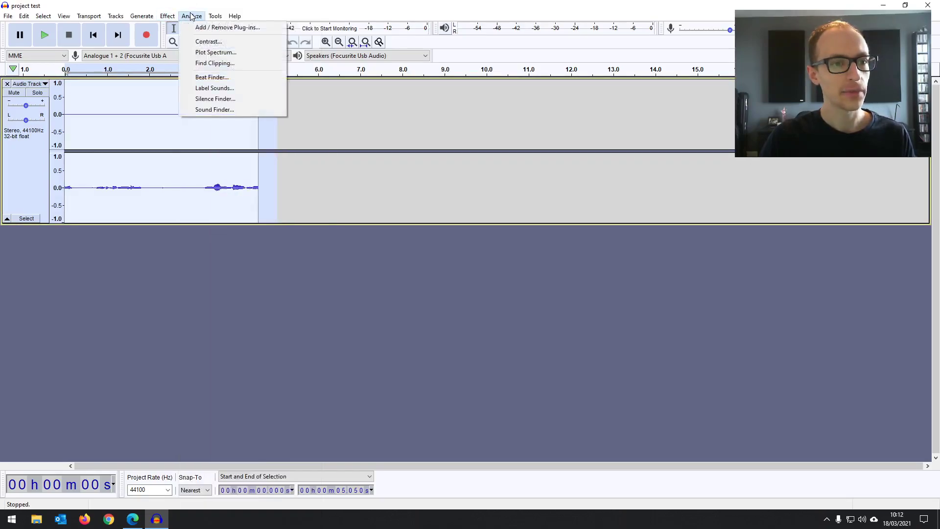
left_click(228, 89)
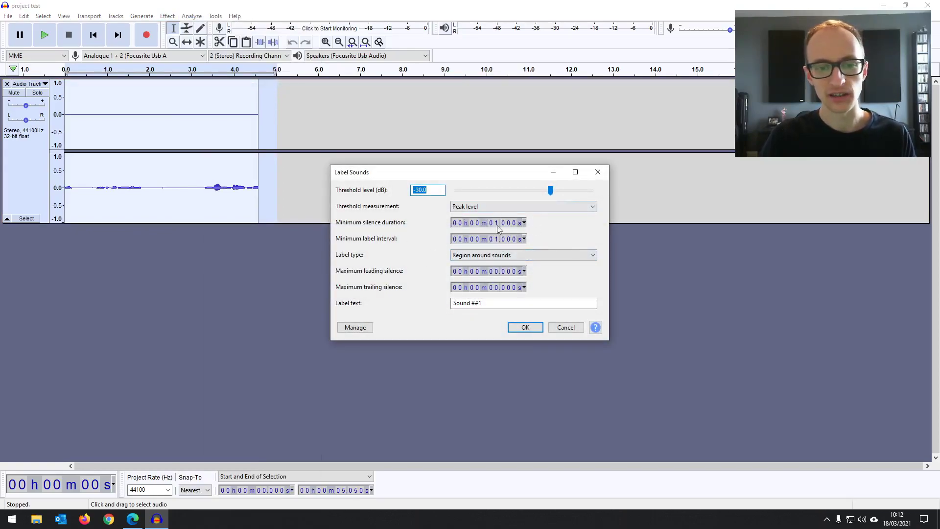
left_click(563, 327)
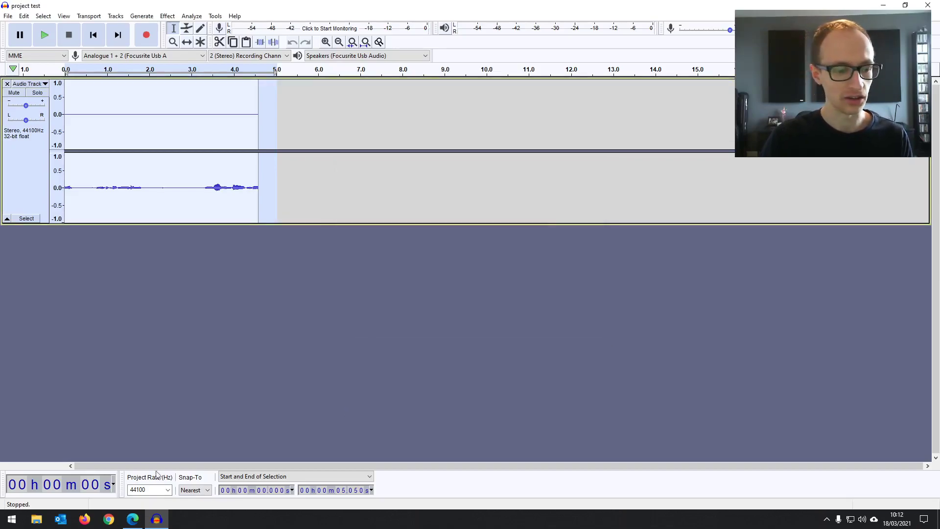
Return to the wiki page and scroll down to the Improvements to Macros section
left_click(132, 519)
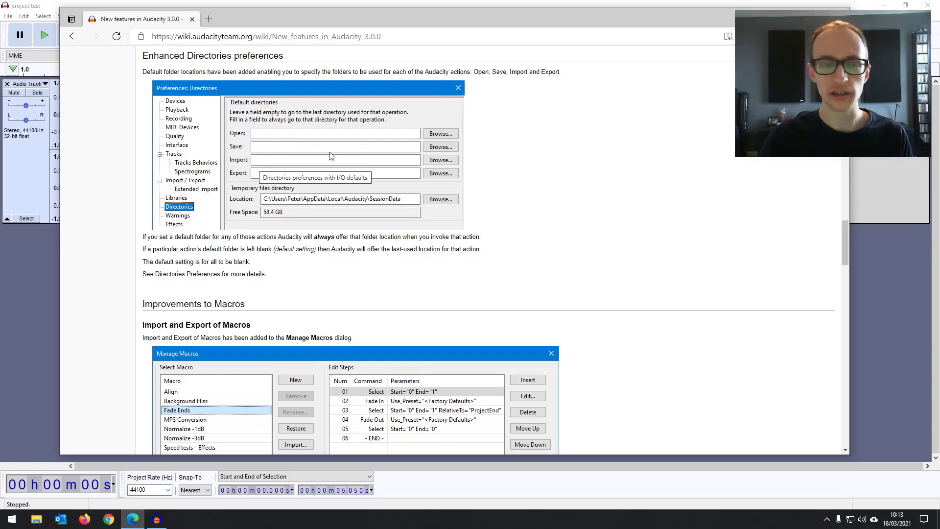
scroll(311, 140, "down", 5)
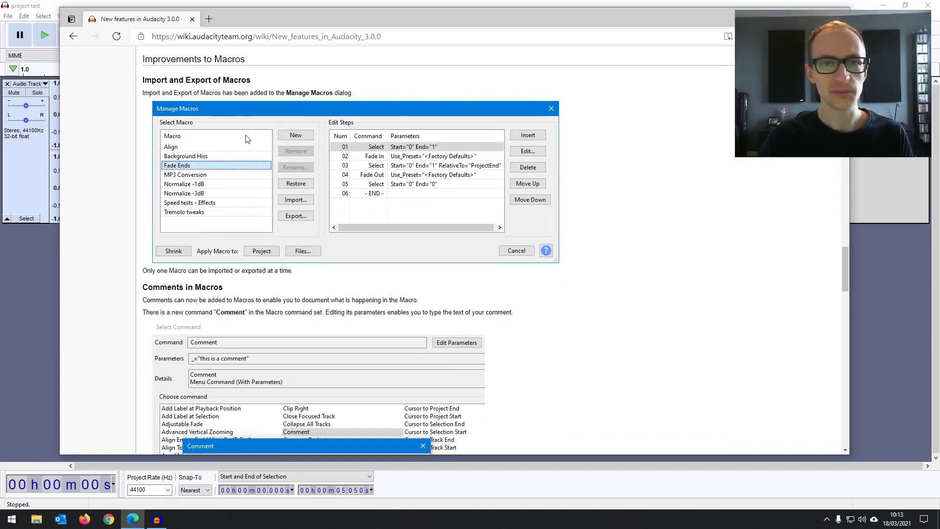
left_click(192, 19)
left_click(215, 15)
left_click(230, 41)
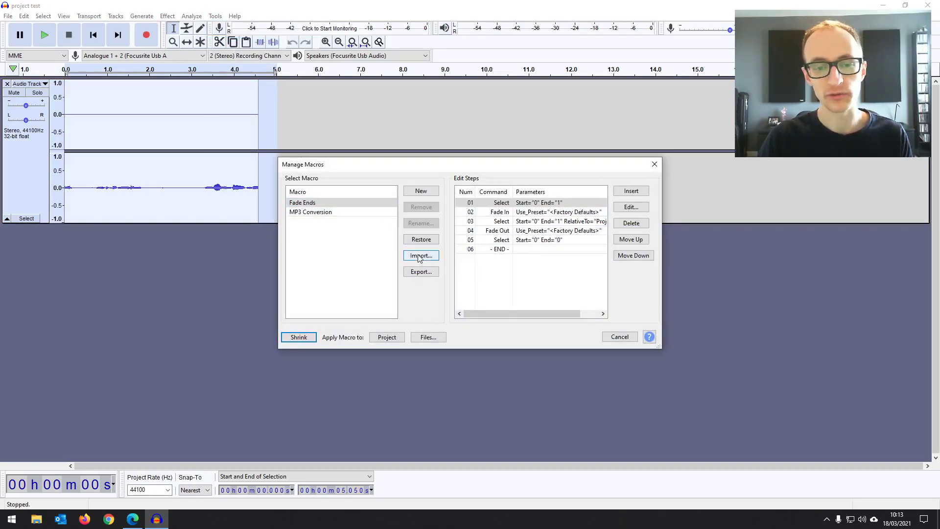
left_click(619, 336)
Return to the wiki and scroll down to the 'Noise Gate improved' section
left_click(132, 518)
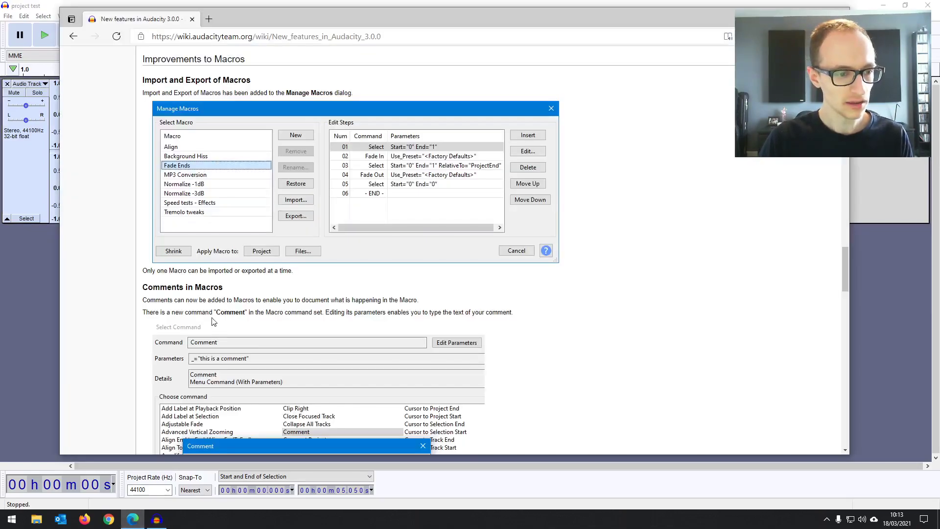
scroll(211, 321, "down", 3)
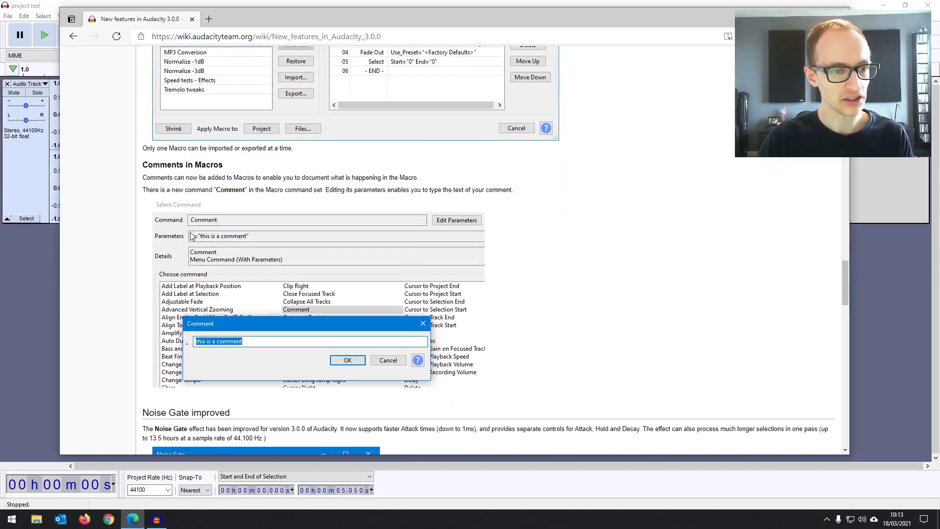
scroll(191, 236, "down", 3)
scroll(190, 239, "down", 1)
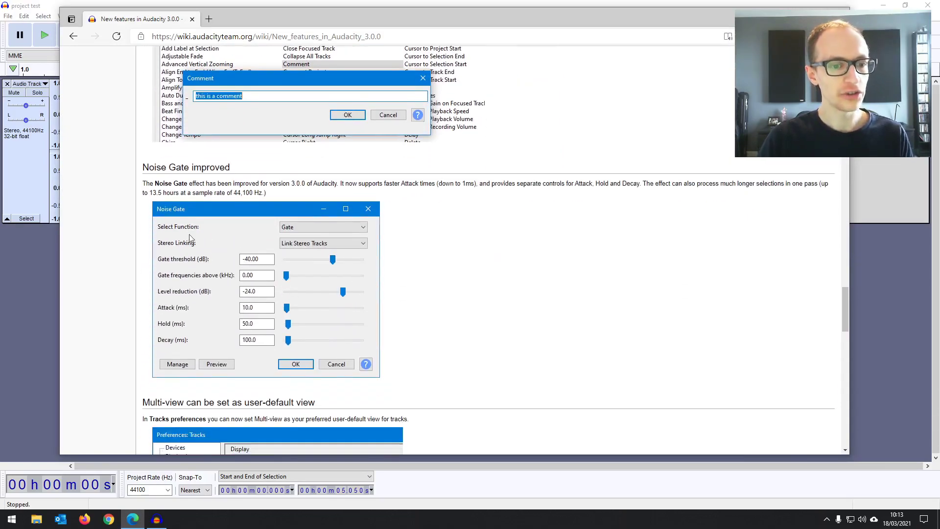
scroll(183, 206, "down", 1)
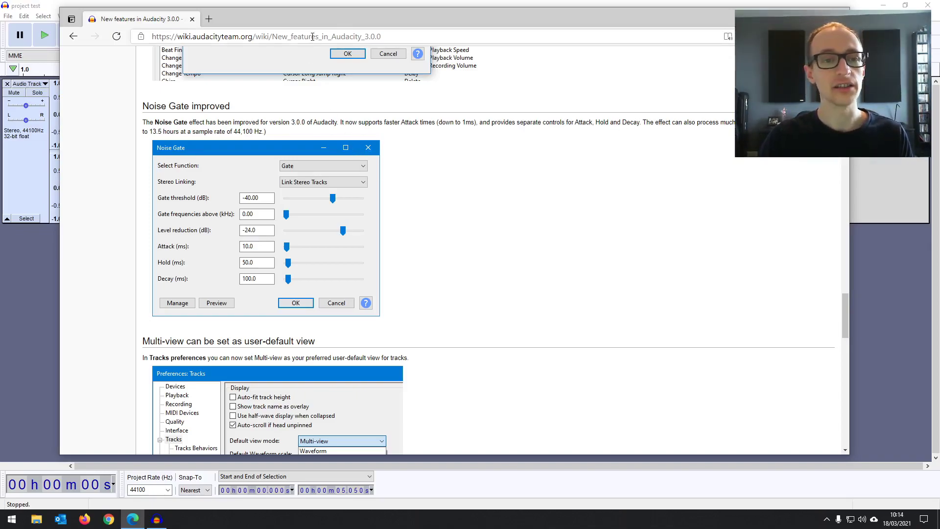
In Audacity, open the Noise Gate effect from the Effect menu
left_click(314, 4)
left_click(141, 15)
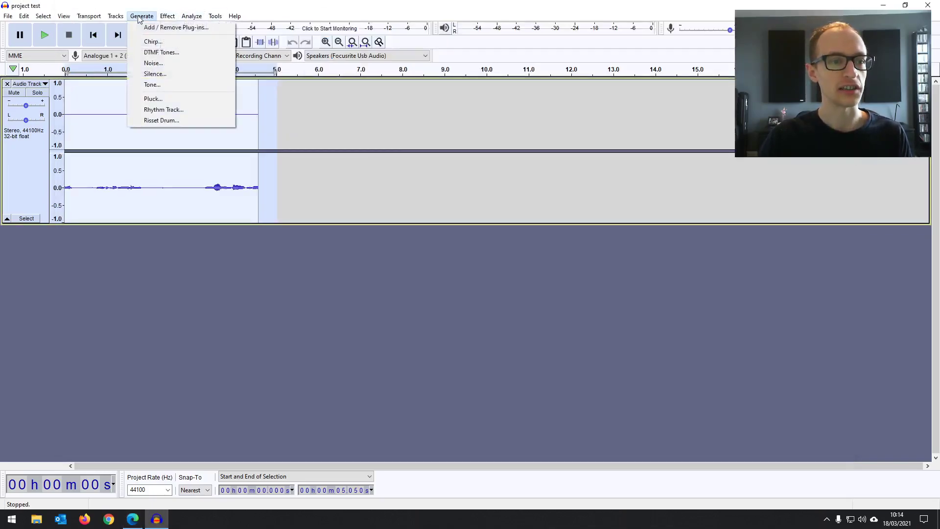
mouse_move(166, 18)
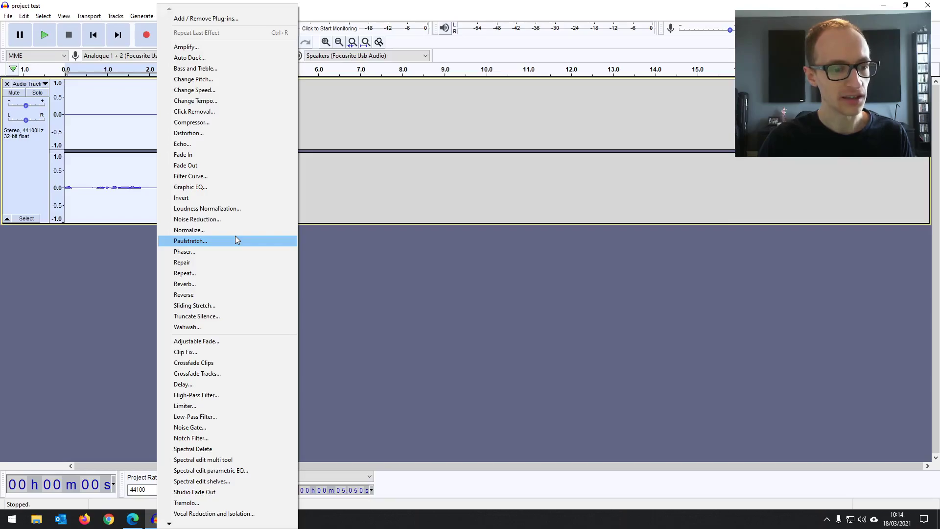
left_click(222, 427)
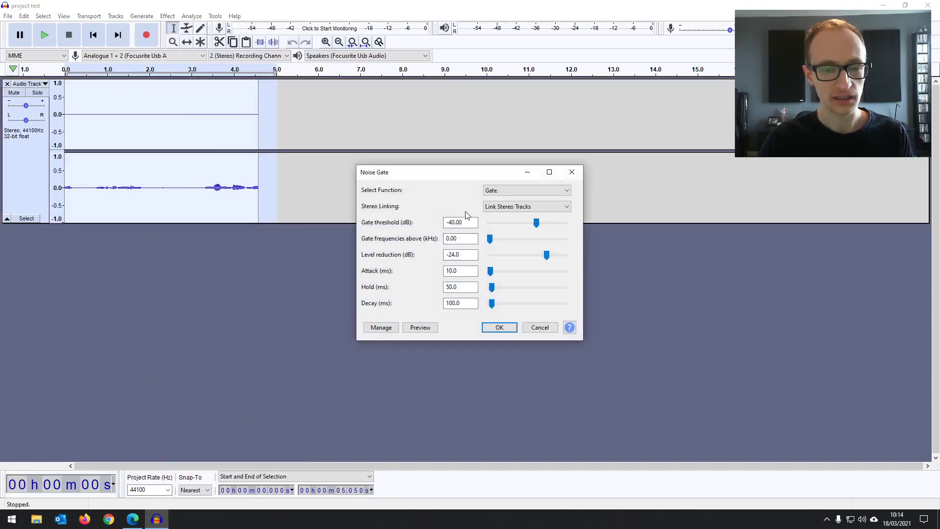
left_click_drag(480, 175, 434, 131)
Try an Attack of 1.0 ms, then cancel without applying the effect
double_click(413, 227)
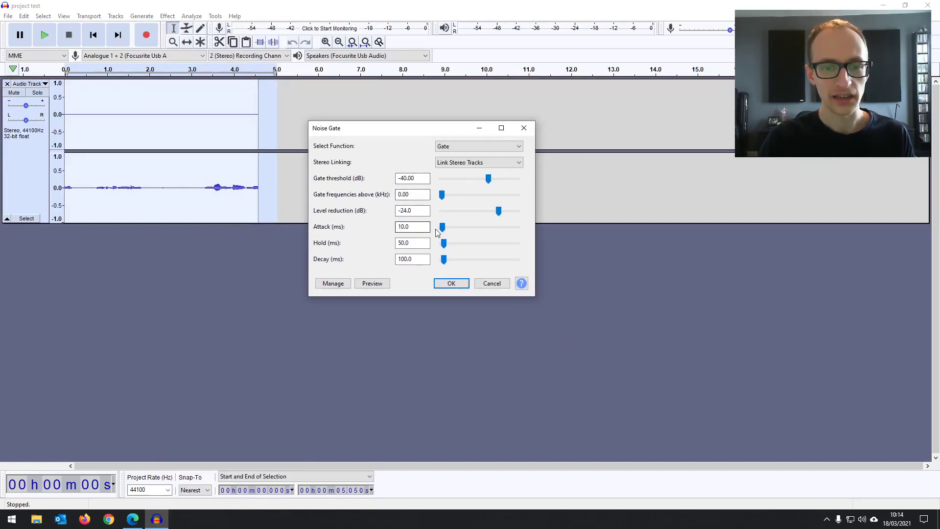
type("1.0")
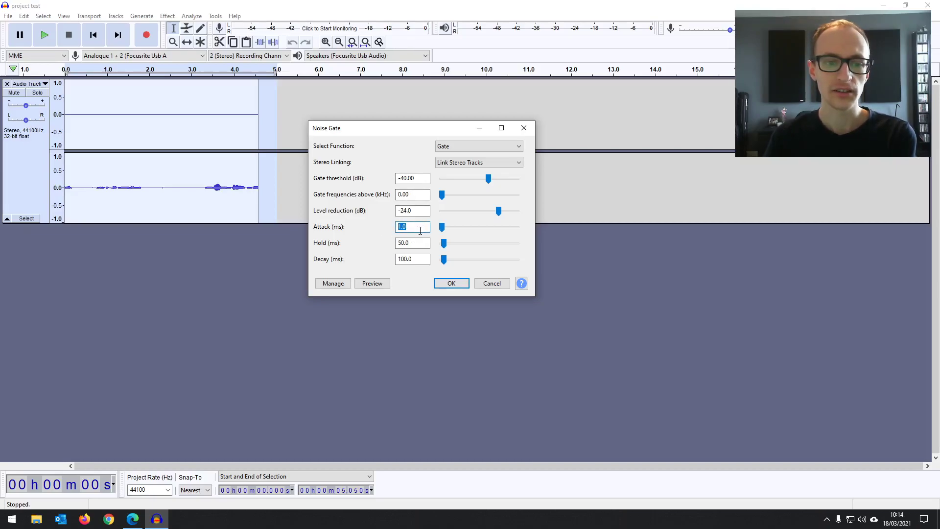
left_click(411, 226)
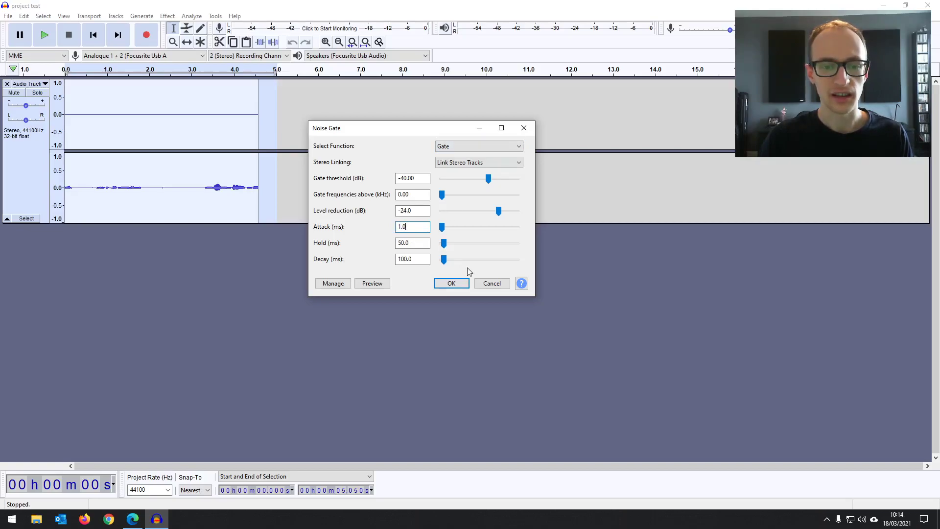
left_click(492, 283)
Scroll the wiki past Edit behavior preferences to Mixer Board improvement, then return to Audacity
left_click(132, 519)
scroll(225, 210, "down", 4)
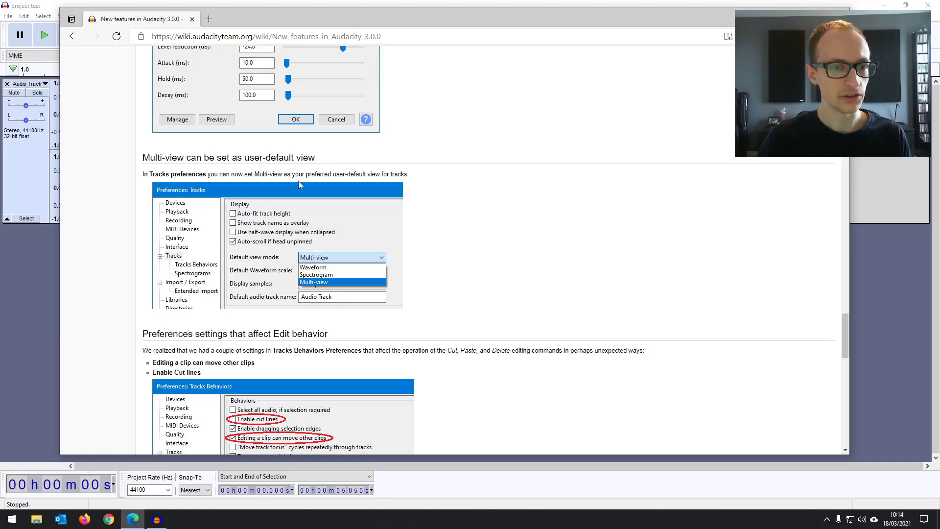
scroll(279, 188, "down", 2)
scroll(276, 183, "down", 2)
scroll(277, 183, "down", 2)
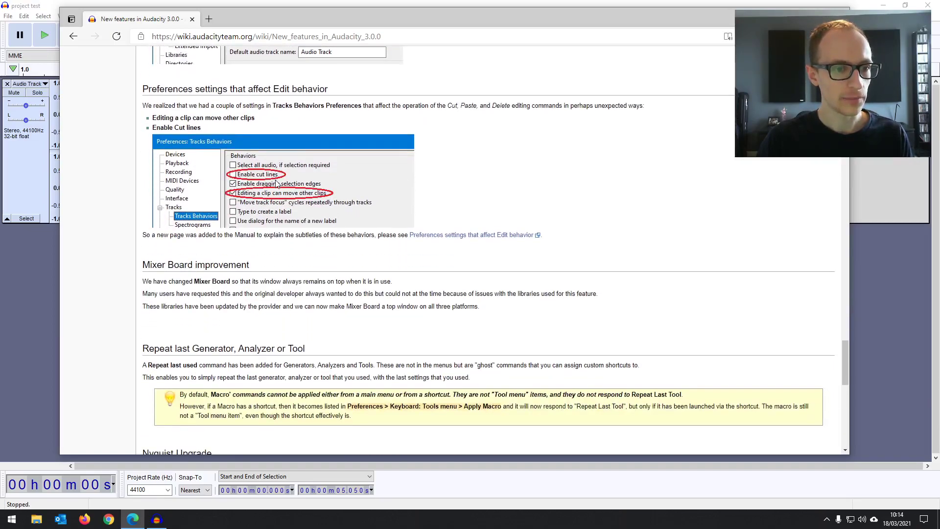
scroll(257, 104, "up", 1)
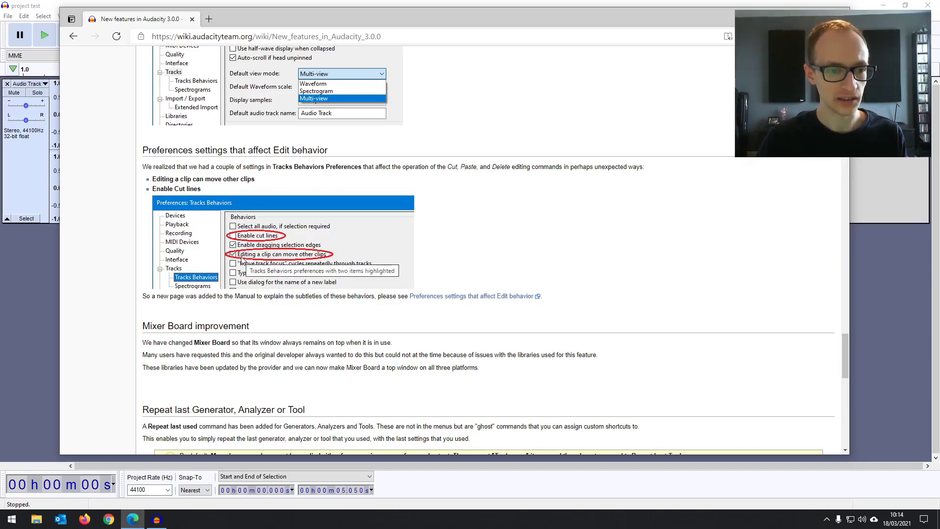
scroll(241, 251, "down", 3)
triple_click(262, 143)
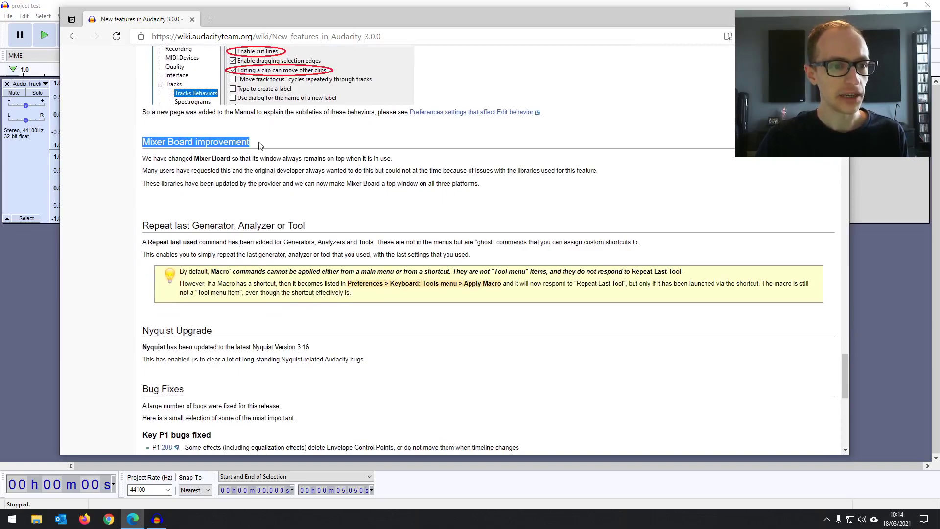
left_click(260, 160)
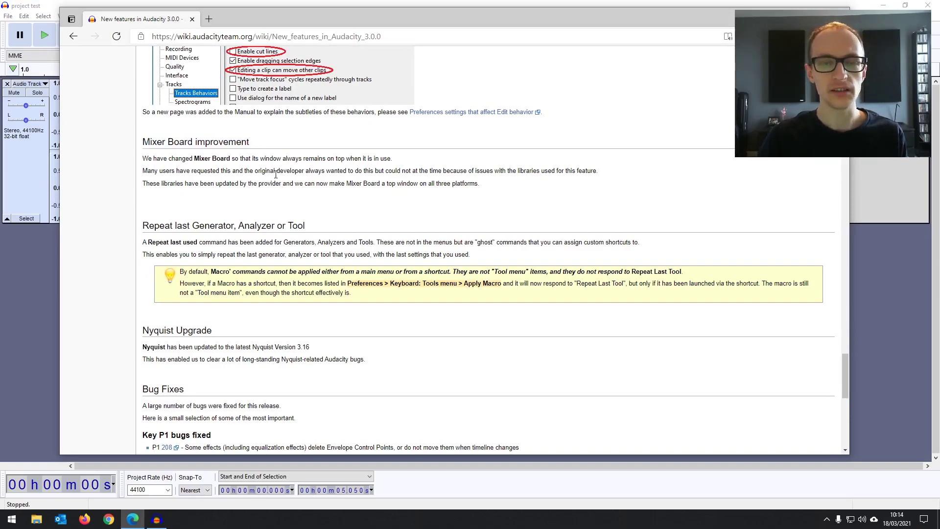
left_click(72, 5)
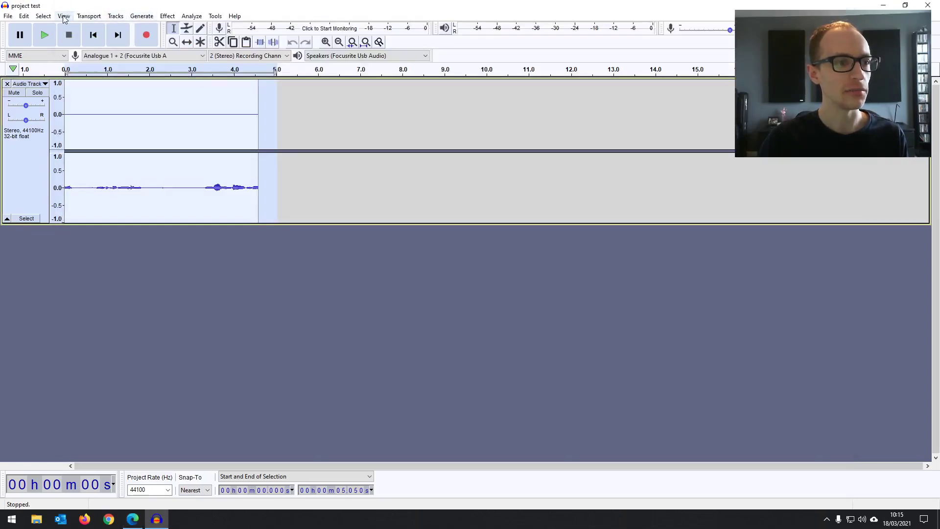
Shrink the track height and open a widened Mixer Board from the View menu
left_click(63, 16)
left_click(65, 17)
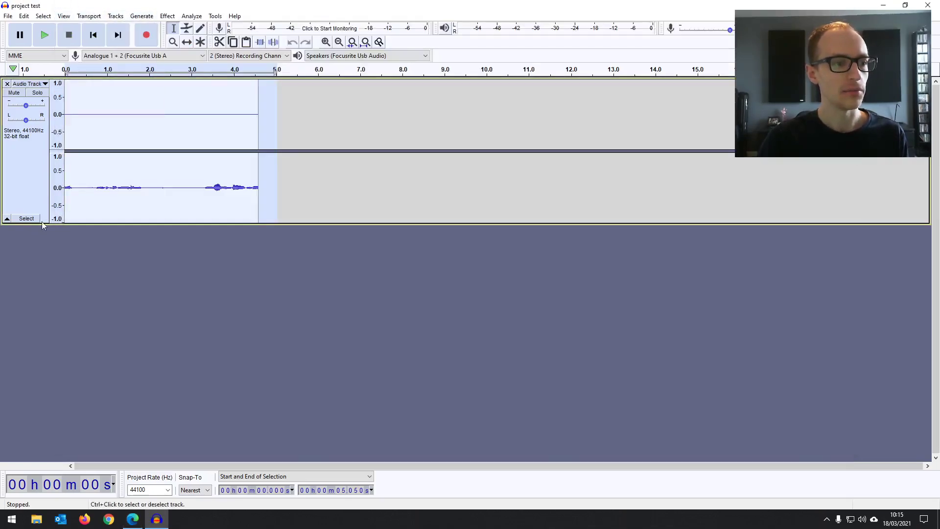
left_click_drag(42, 179, 41, 173)
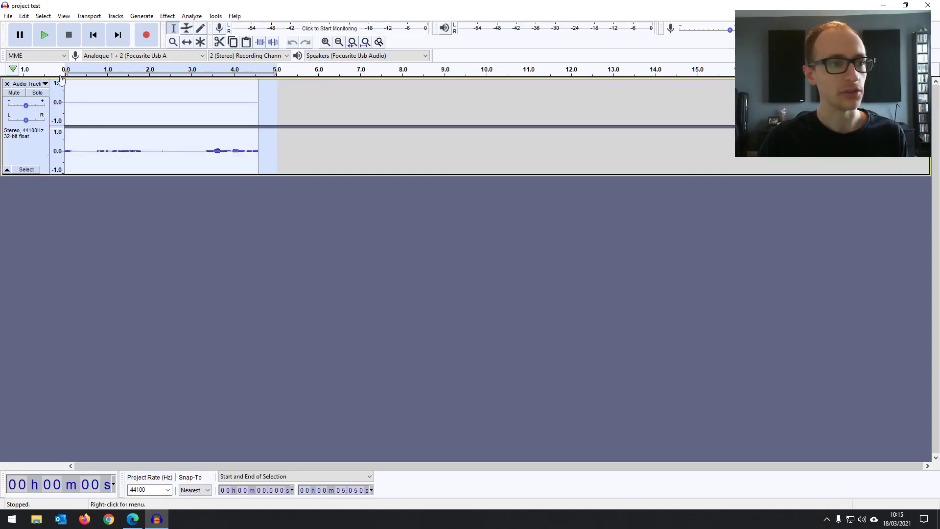
left_click(64, 16)
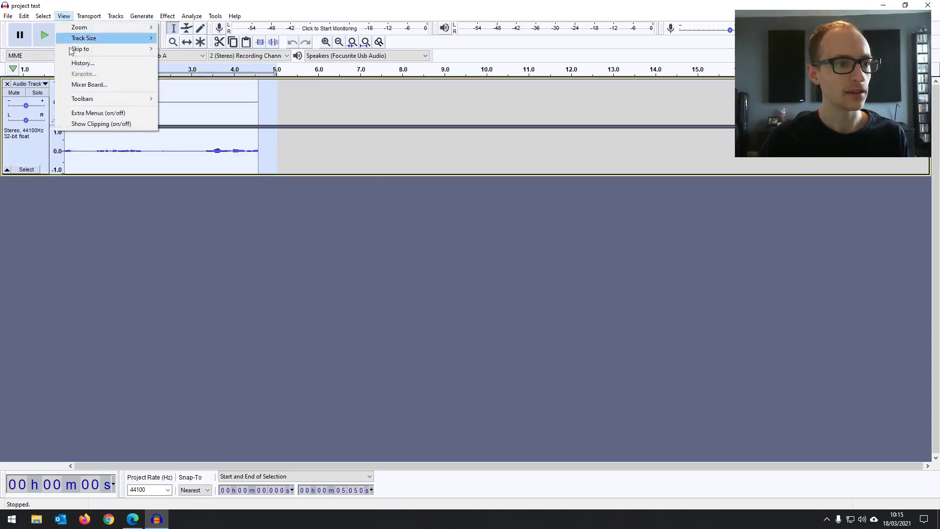
left_click(89, 84)
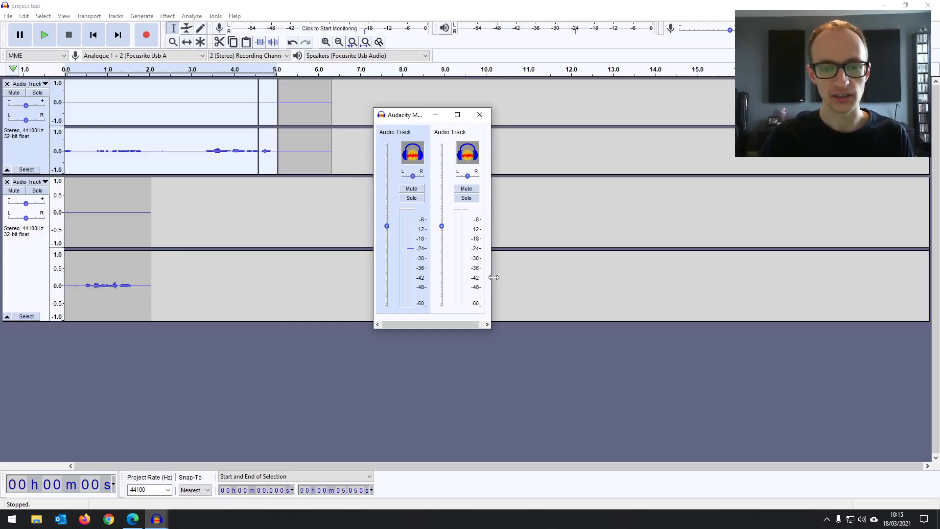
left_click_drag(490, 266, 782, 275)
Toggle Mute on the second track and Solo on the first, then reposition the Mixer Board
left_click(466, 188)
left_click(411, 198)
left_click(466, 188)
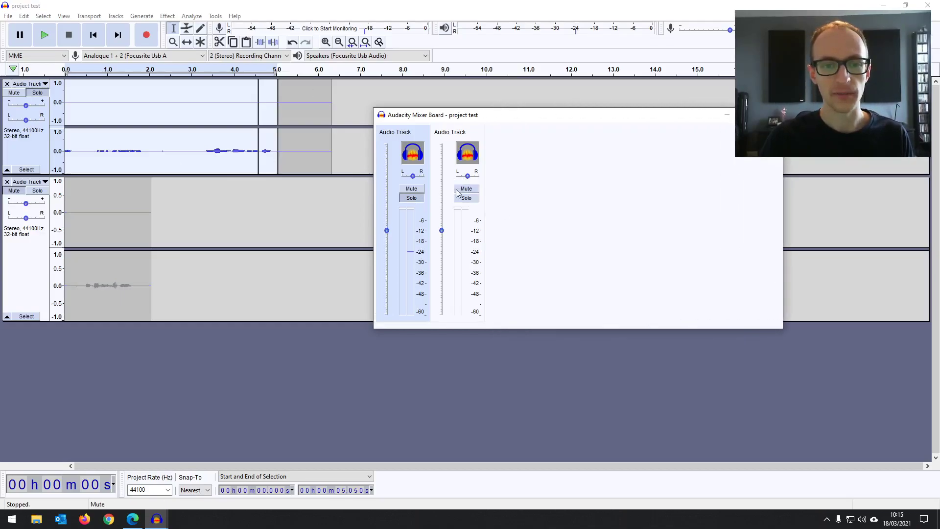
left_click(411, 198)
left_click_drag(458, 118, 476, 138)
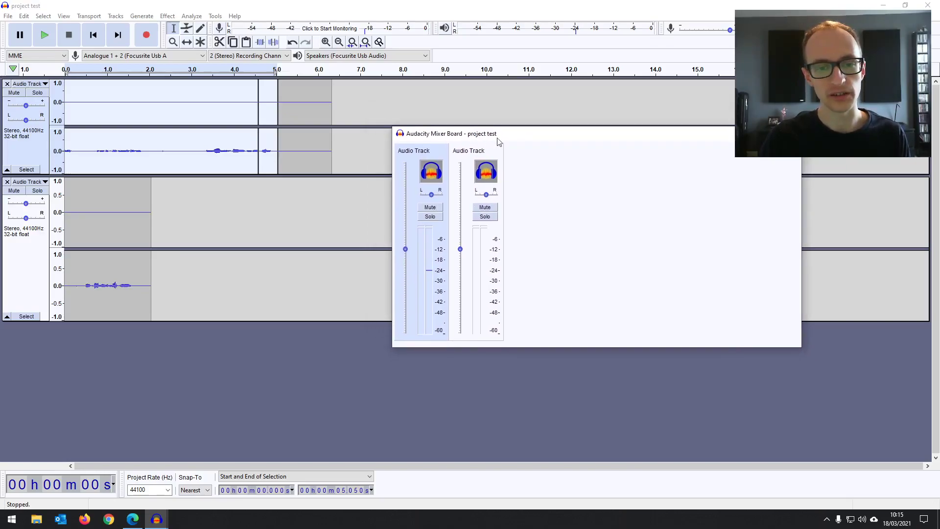
left_click_drag(504, 139, 531, 164)
Delete a stretch of the upper track's audio starting at 2.33 s
left_click(303, 253)
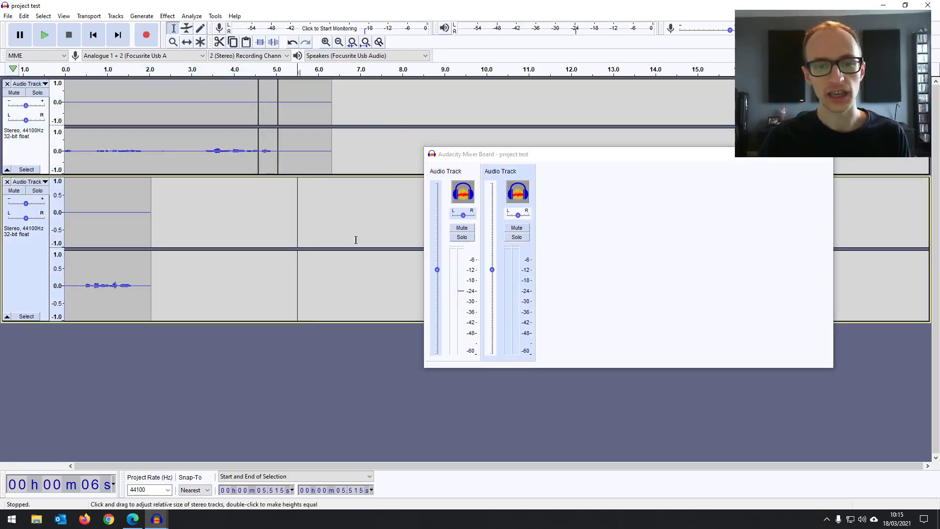
left_click(222, 98)
left_click_drag(126, 95, 242, 98)
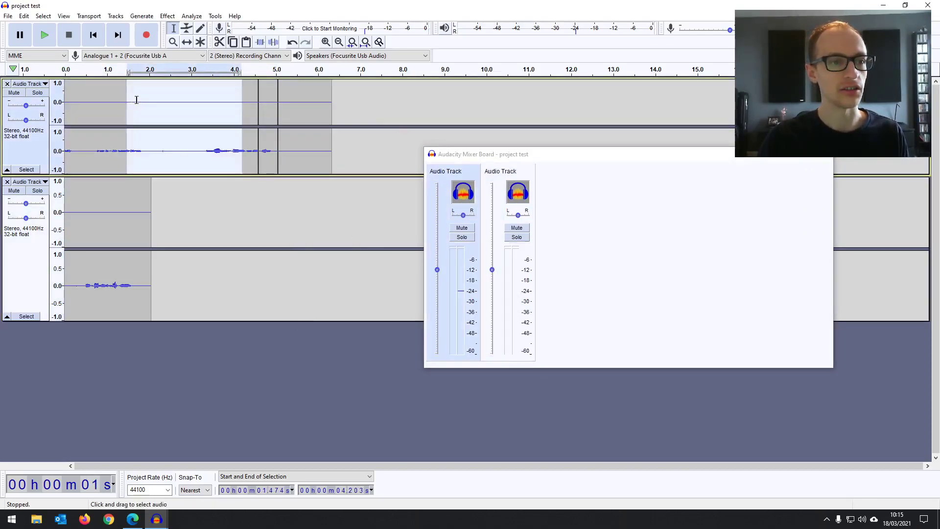
left_click(163, 95)
left_click_drag(163, 95, 202, 96)
key("Delete")
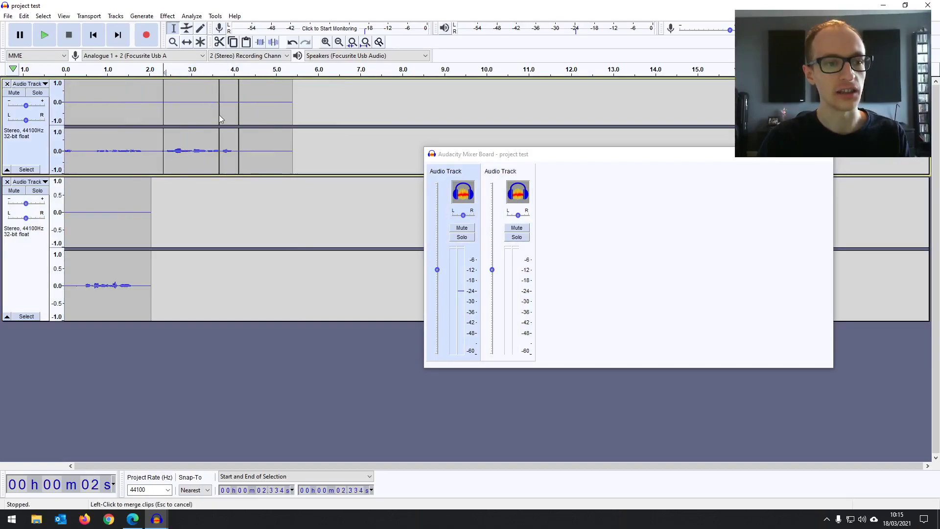
Narrow the Mixer Board and move it right, then return to the wiki
left_click_drag(527, 158, 610, 215)
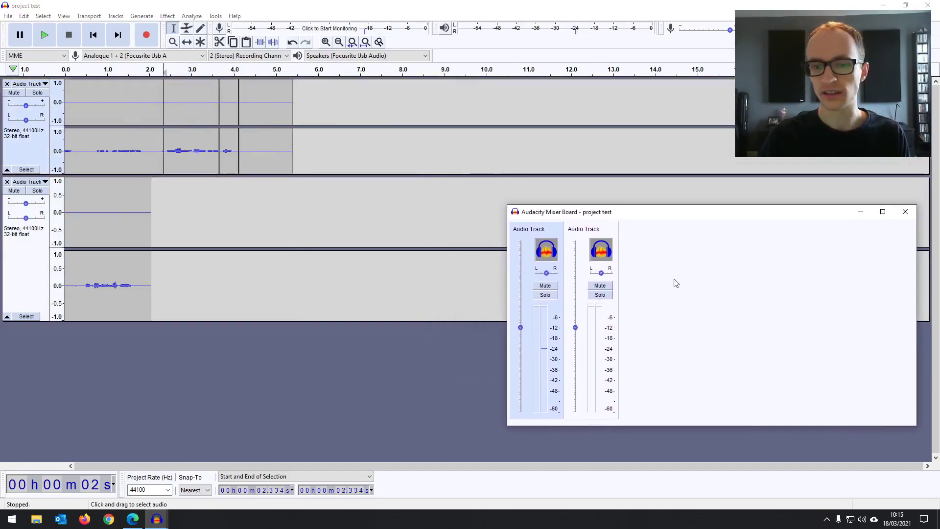
left_click_drag(917, 284, 638, 274)
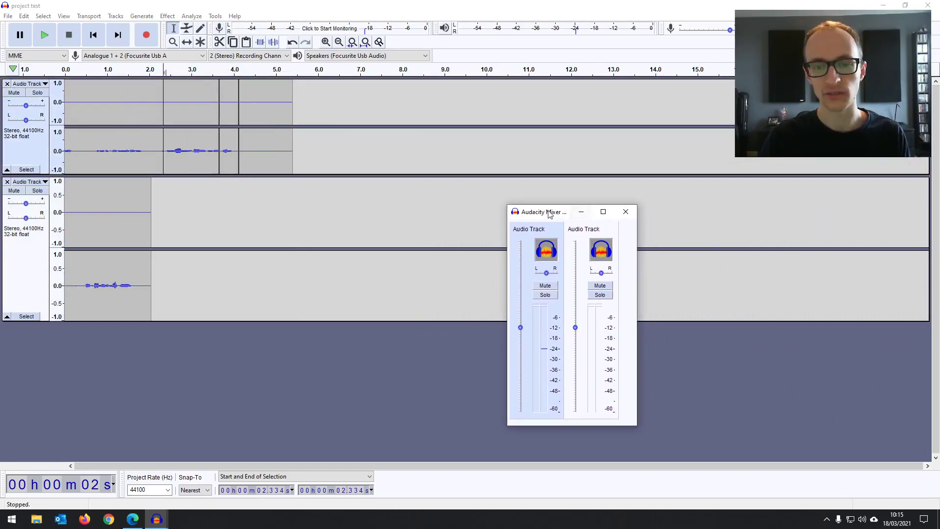
left_click_drag(558, 212, 800, 210)
left_click(132, 518)
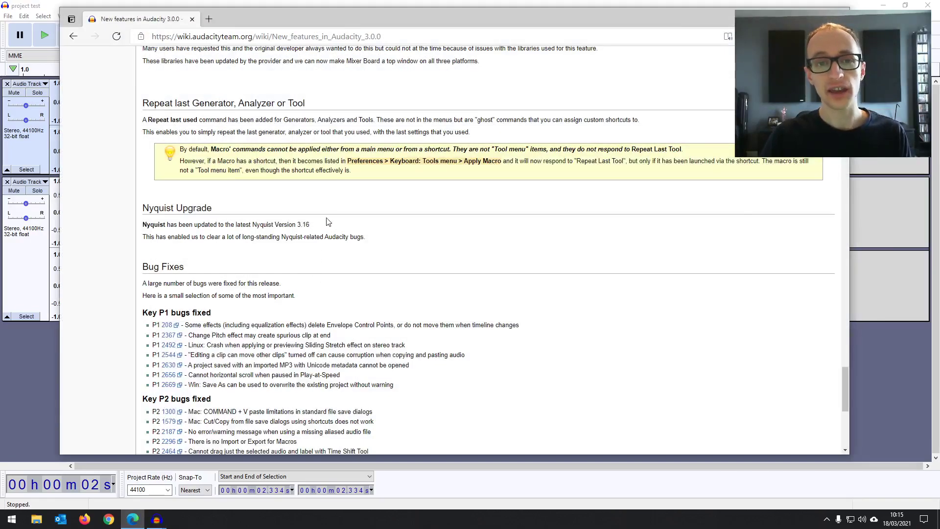
Read the wiki's Nyquist upgrade and Key P1–P3 bugs fixed lists, nudging the browser window right
scroll(341, 234, "down", 1)
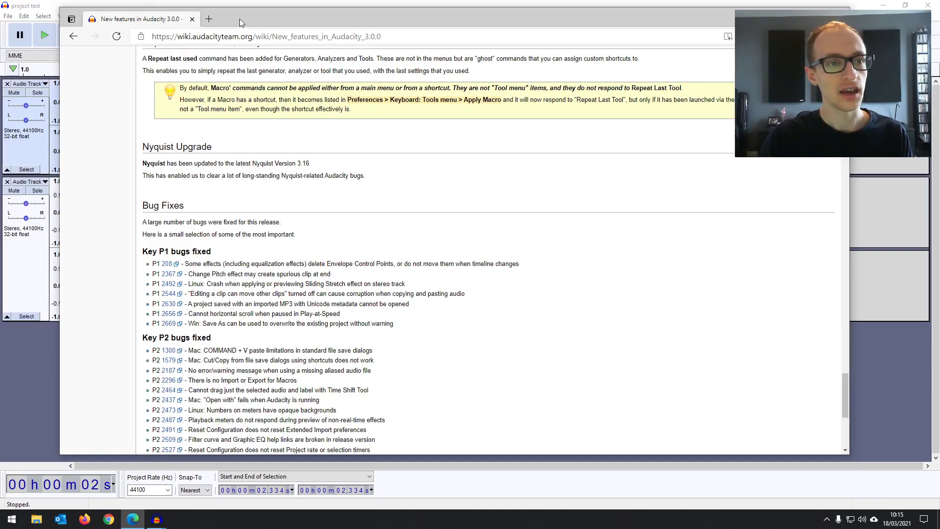
mouse_move(240, 19)
left_mouse_down()
mouse_move(249, 32)
mouse_move(254, 18)
left_mouse_up()
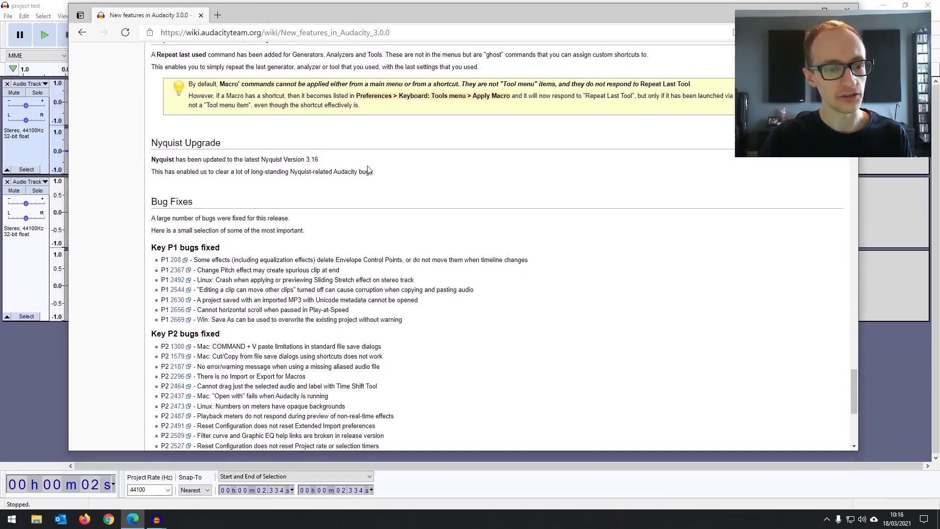
scroll(219, 131, "down", 3)
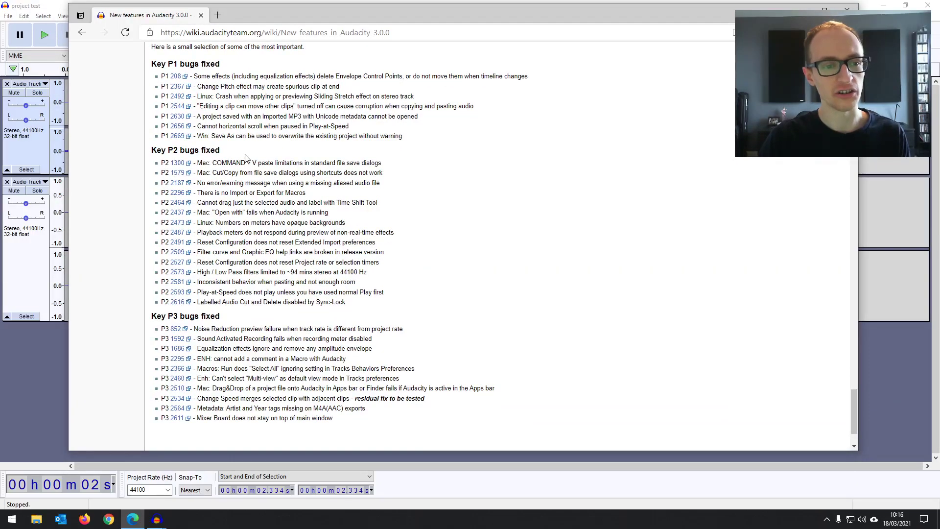
scroll(261, 183, "up", 2)
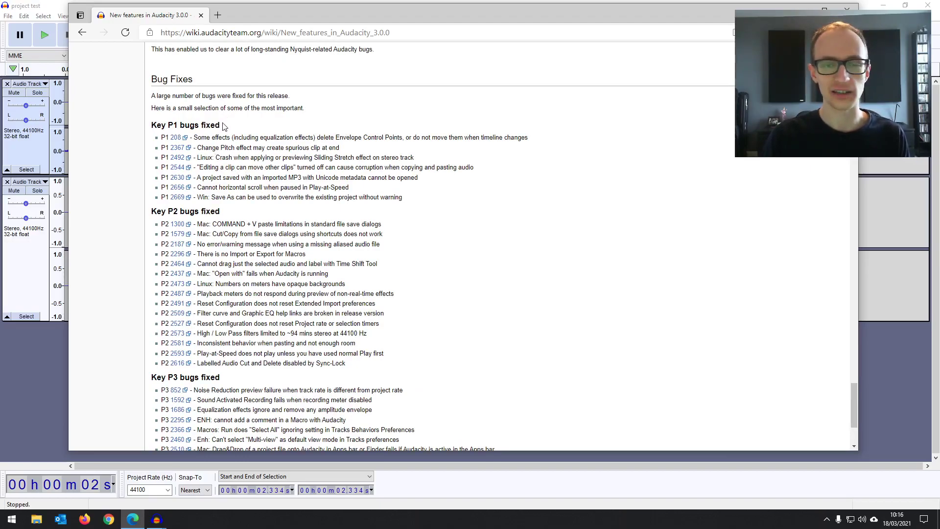
scroll(284, 223, "down", 2)
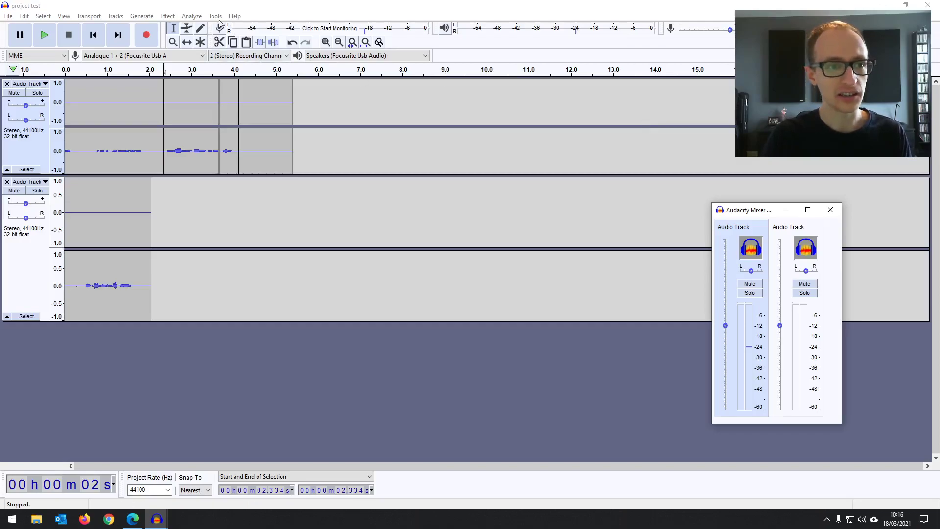
Place the cursor at 3.715 s in the upper track and open the Effect menu
left_click(222, 93)
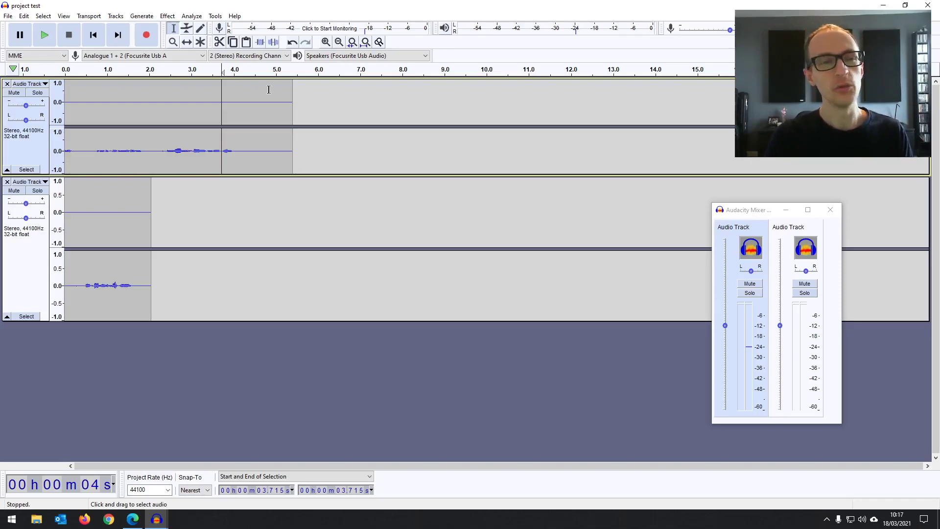
left_click(168, 16)
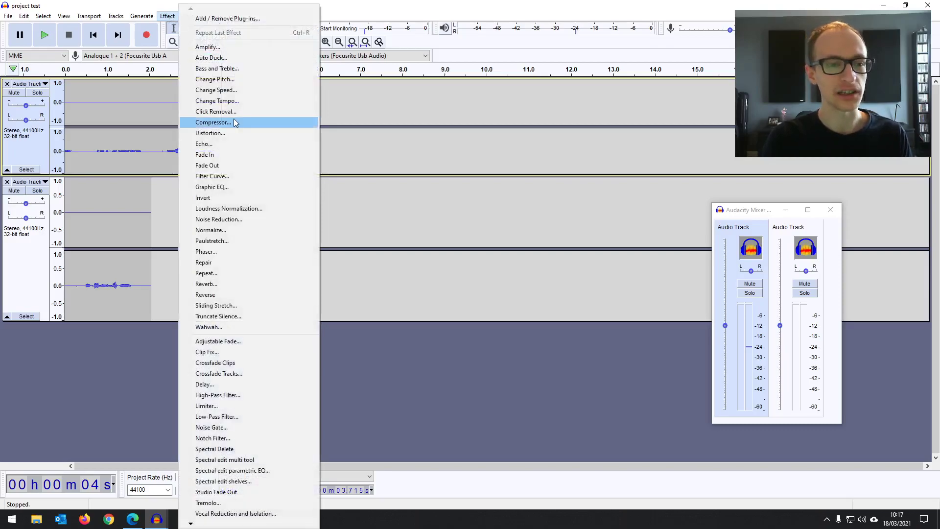